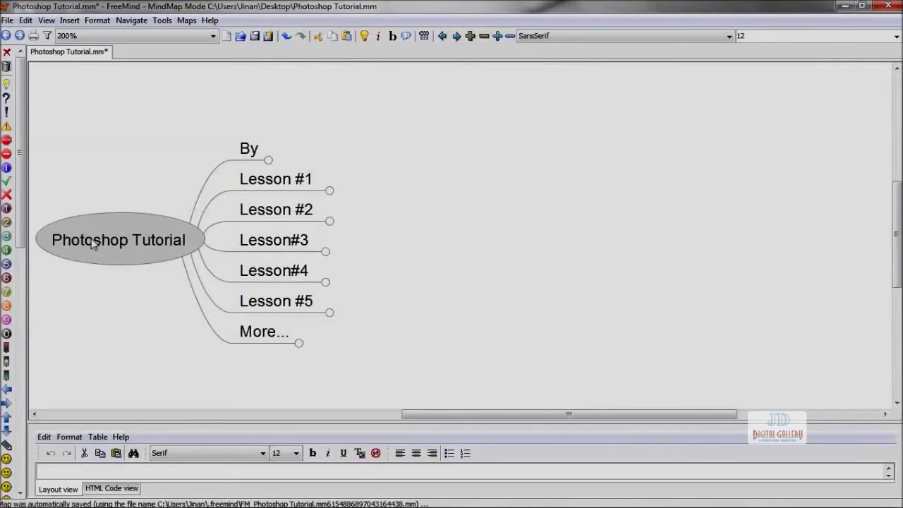
- Expand the By, Lesson #1 and Lesson #2 branches of the Photoshop Tutorial mind map
click(252, 149)
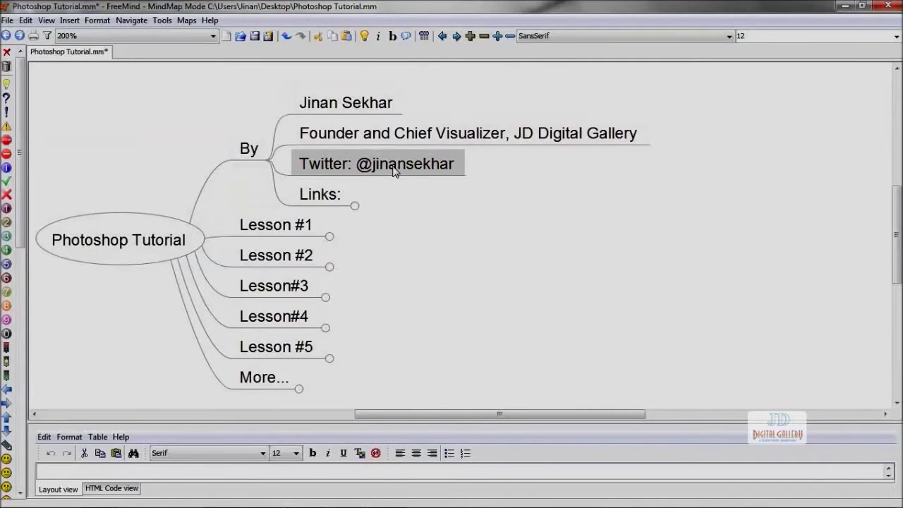
click(270, 234)
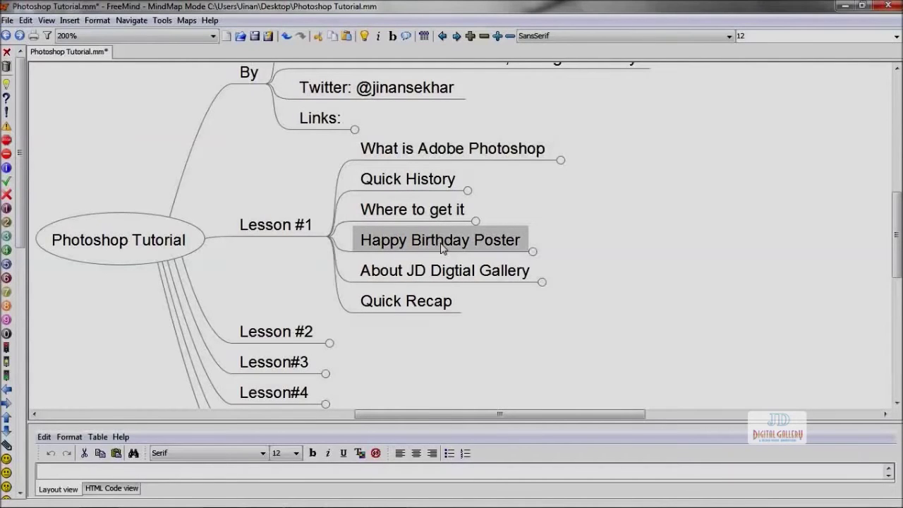
click(282, 333)
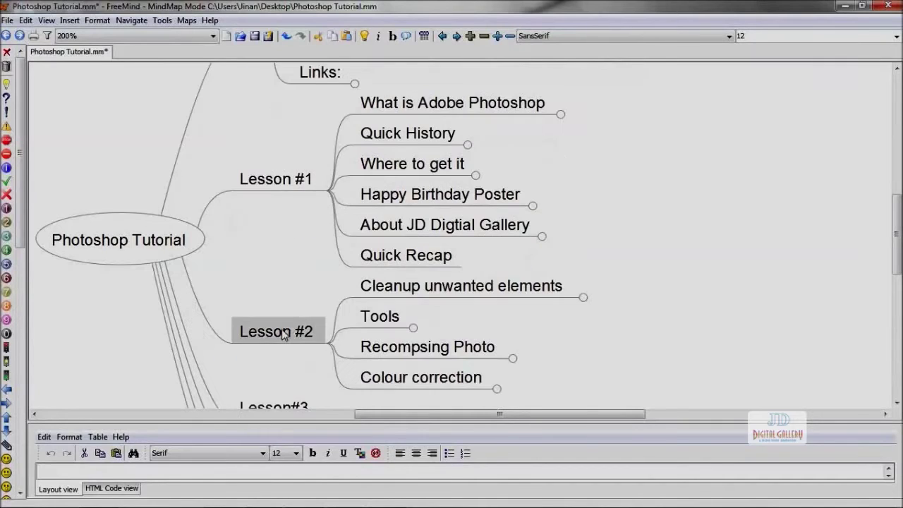
- Expand Lesson #2's subtopics for cleaning up unwanted elements and its Steps, Tools, photo recomposing and Colour correction
click(482, 299)
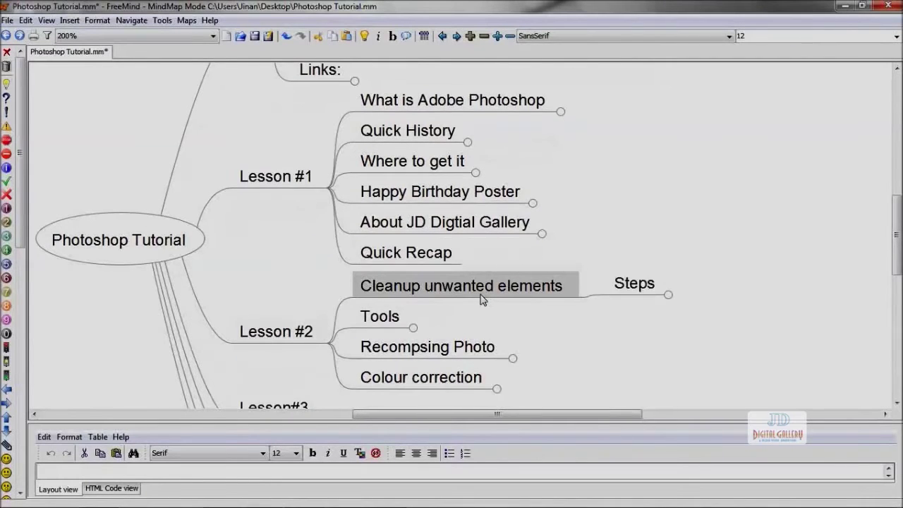
click(637, 284)
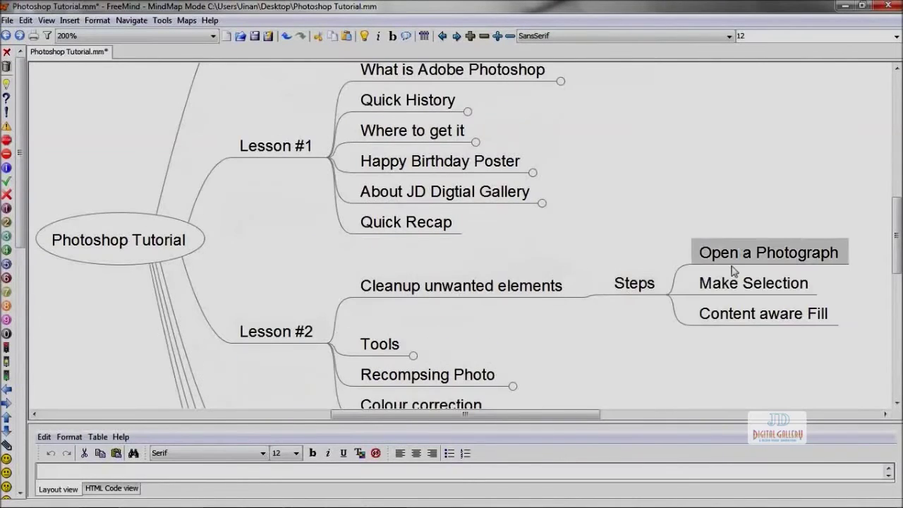
click(374, 347)
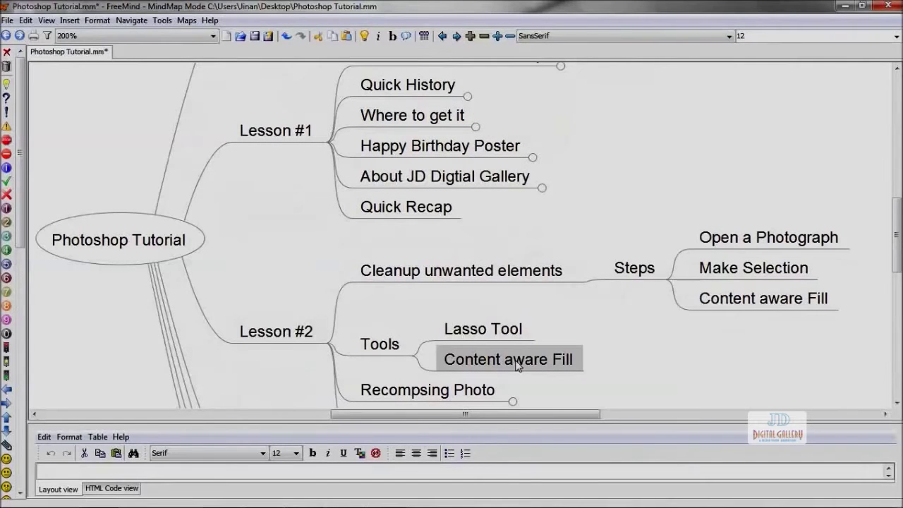
scroll(517, 364, down, 2)
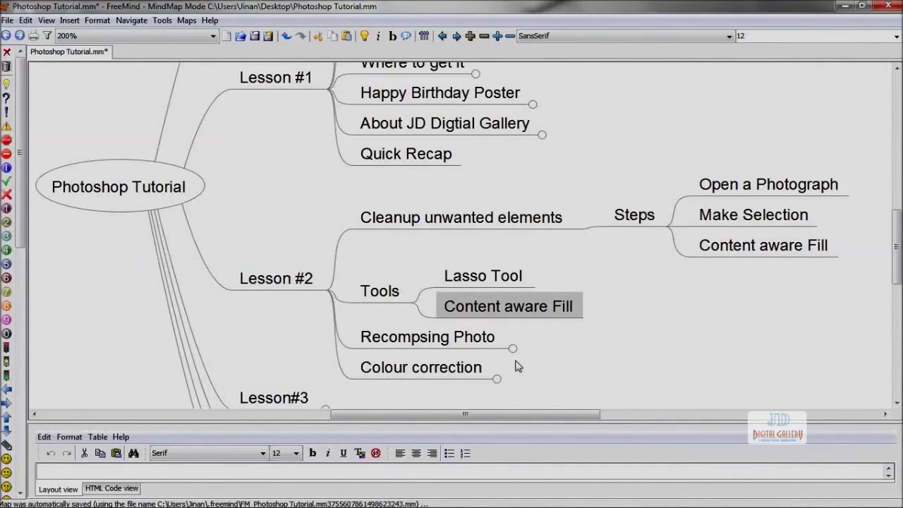
click(384, 346)
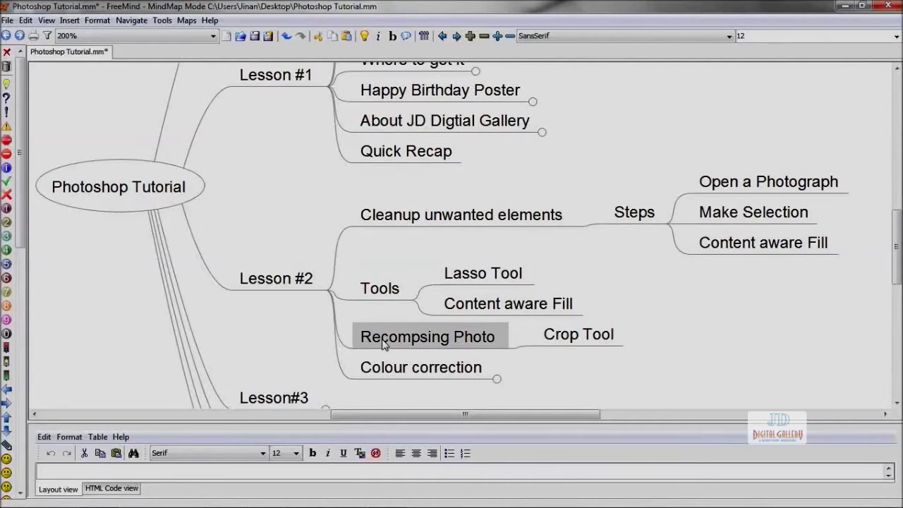
click(411, 378)
- Expand the Lesson#3 branch with its Sky Replacement topic, the Steps below it, and Tools
click(286, 399)
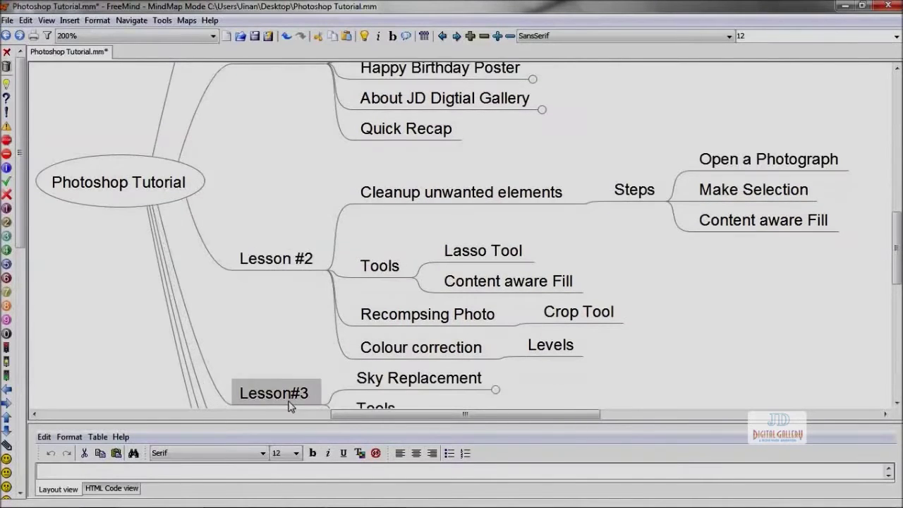
scroll(474, 367, down, 3)
click(464, 278)
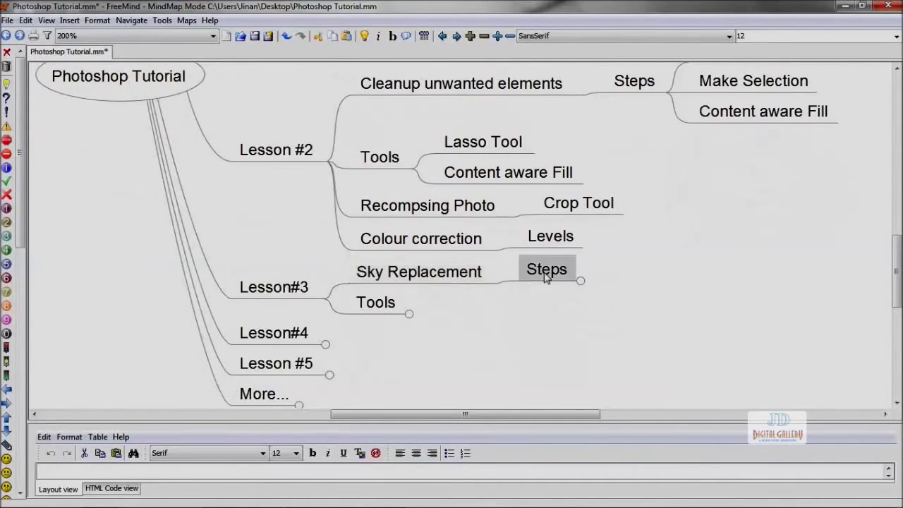
click(548, 268)
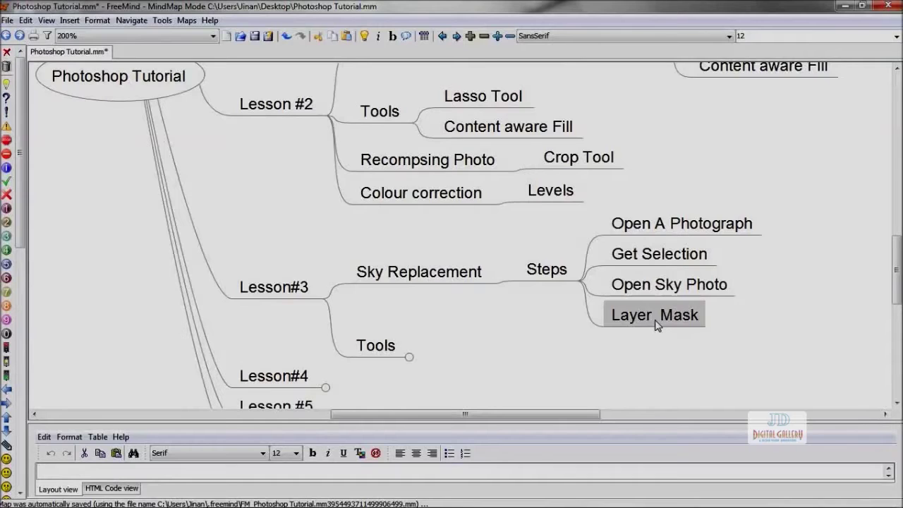
click(370, 348)
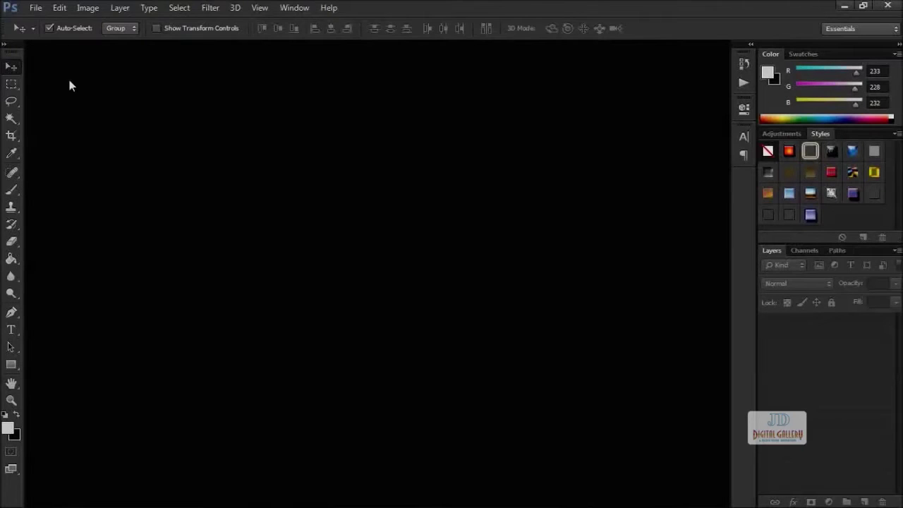
- In Photoshop, open the palace photo DSC_0995.JPG from the photos folder
click(35, 8)
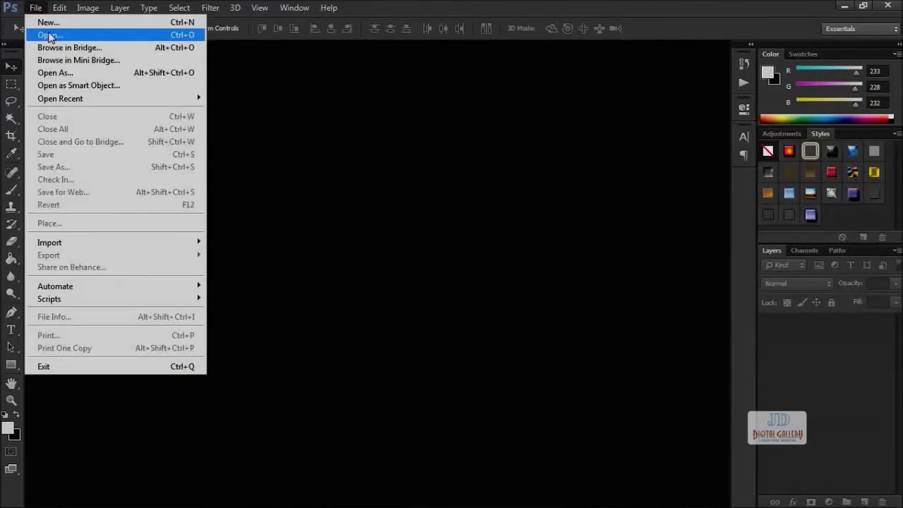
click(48, 33)
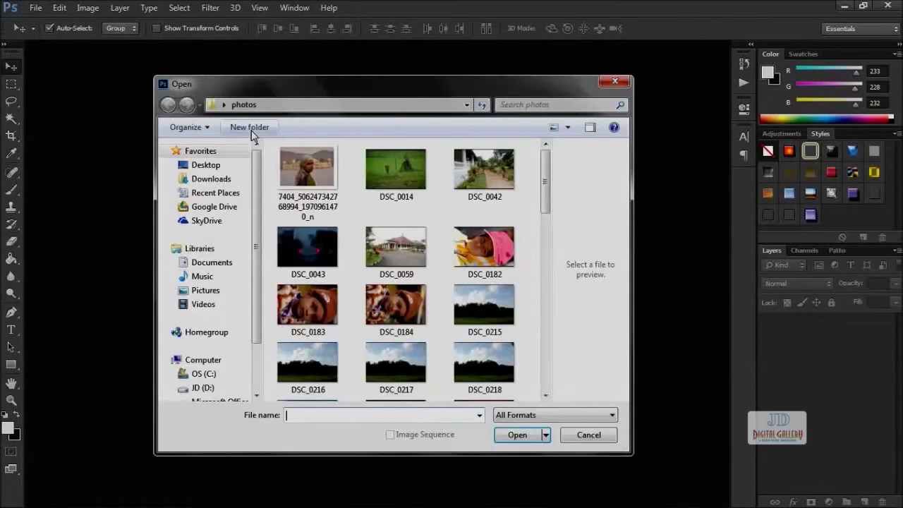
drag(545, 176, 561, 333)
click(401, 372)
click(535, 433)
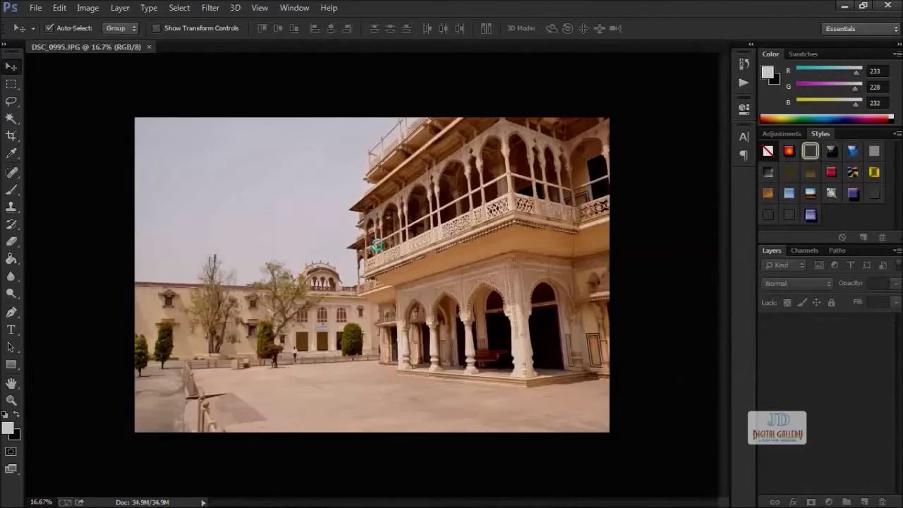
- Duplicate the Background layer, keeping the default name for the copy
right_click(850, 323)
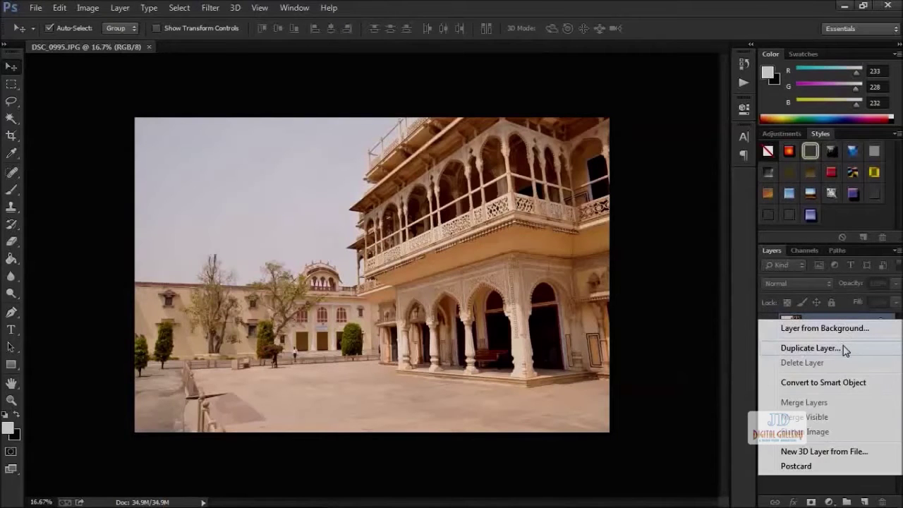
click(845, 348)
click(570, 151)
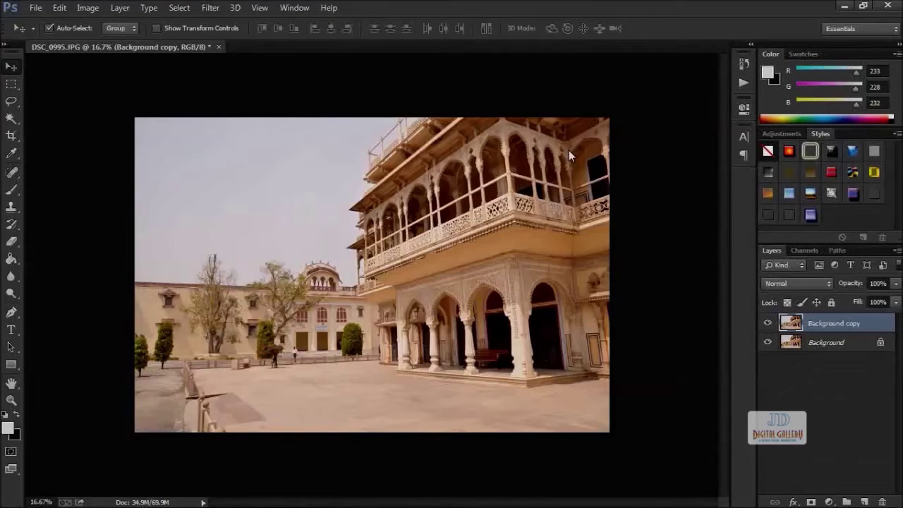
- Try selecting the sky around the trees and domed pavilion with the Quick Selection tool, and clear the selection
click(9, 119)
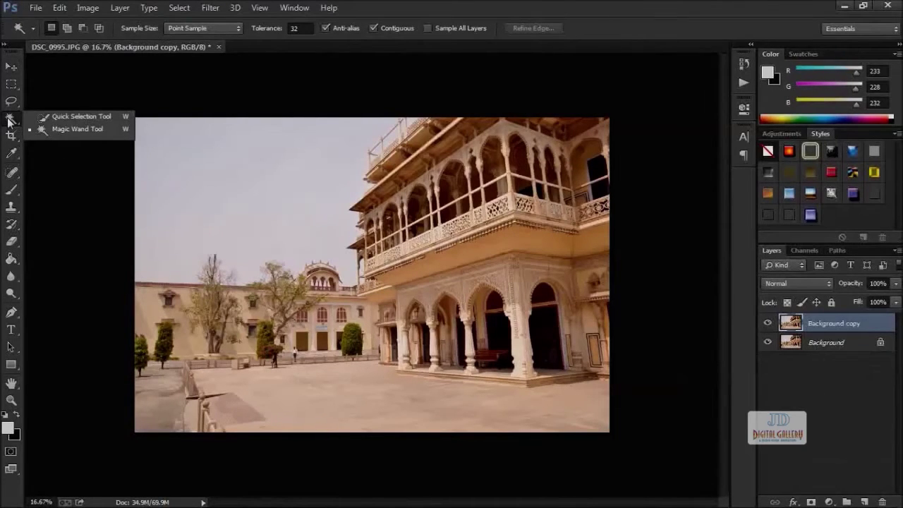
click(42, 117)
mouse_move(175, 150)
mouse_down()
mouse_move(204, 141)
mouse_move(187, 148)
mouse_move(170, 128)
mouse_move(153, 180)
mouse_move(175, 190)
mouse_up()
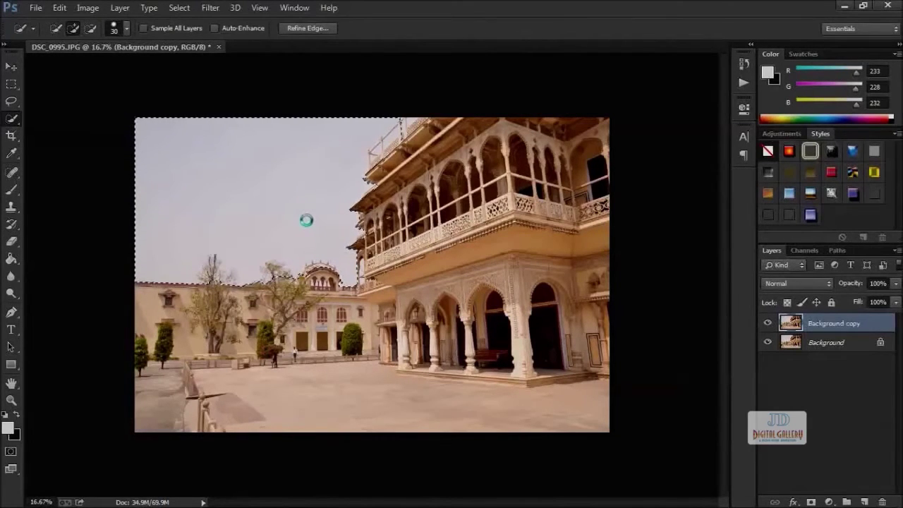
key(ctrl+plus)
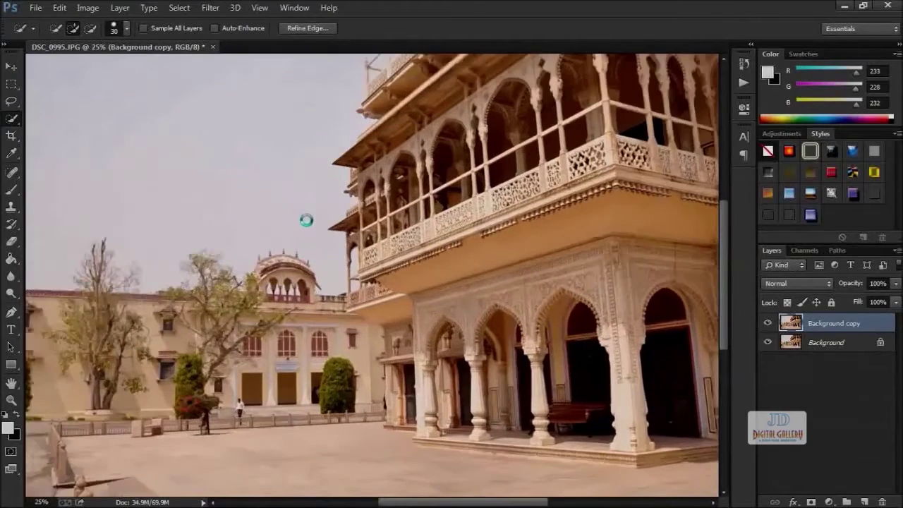
key(ctrl+plus)
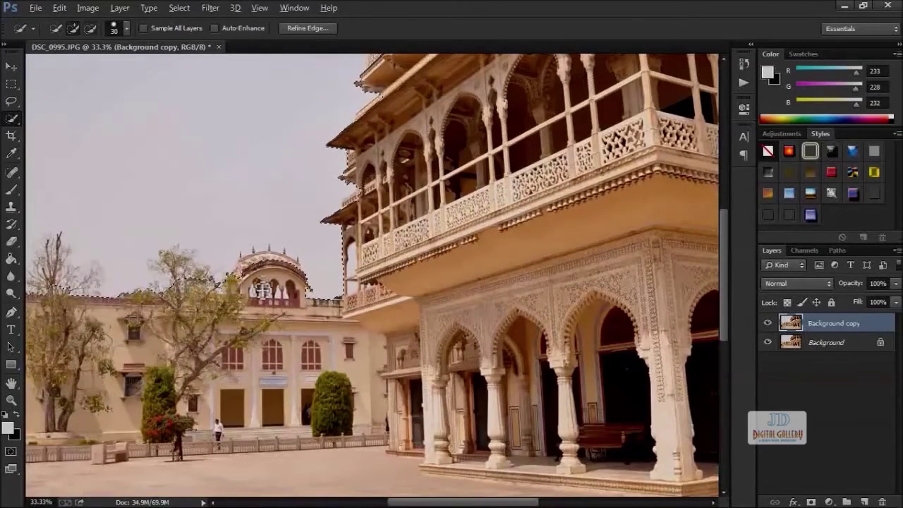
drag(263, 290, 263, 275)
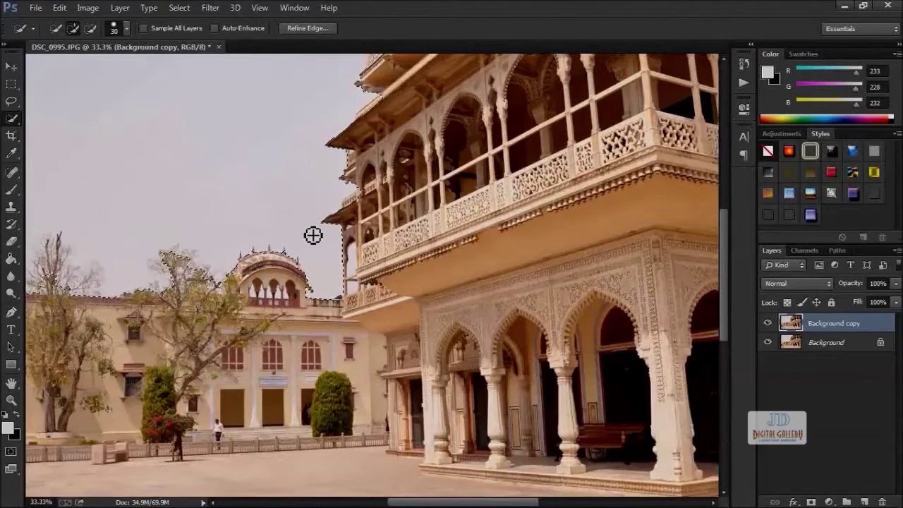
key(ctrl+d)
- Select the whole sky on the duplicated layer with the Magic Wand tool
right_click(11, 117)
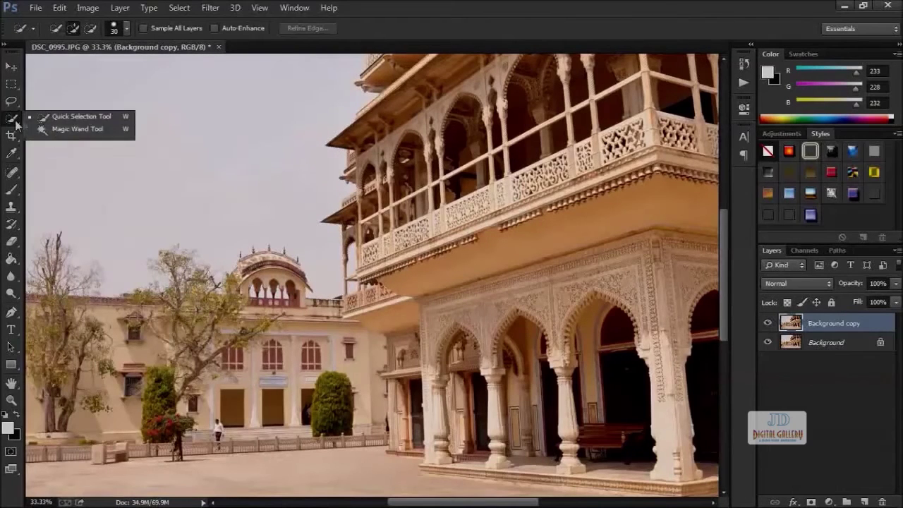
click(70, 127)
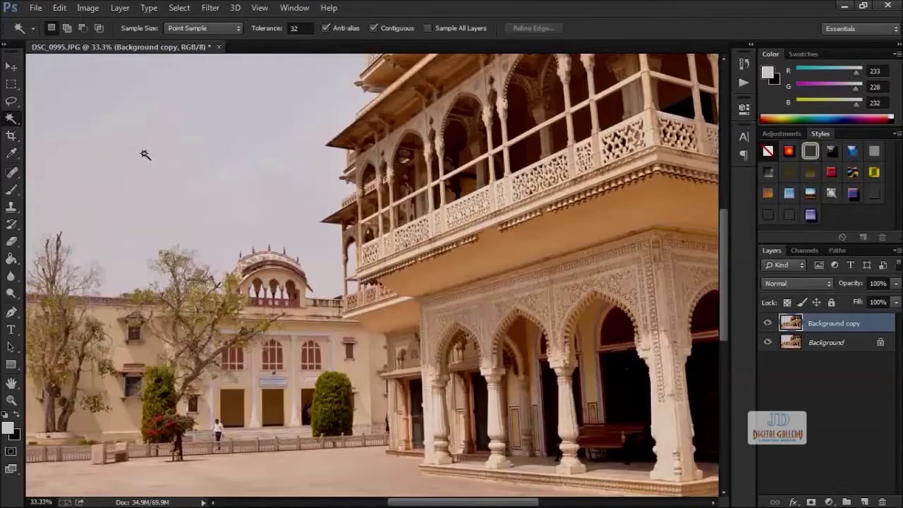
click(145, 154)
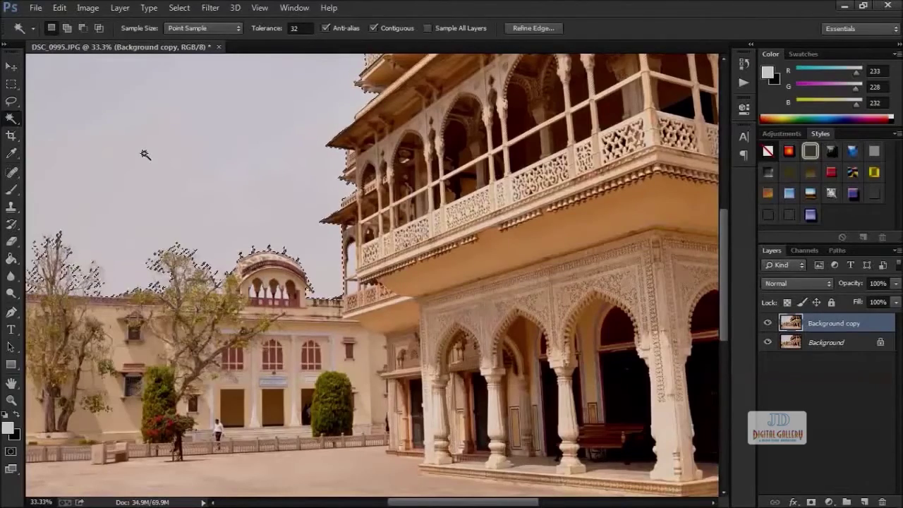
- Examine the sky selection's edges closely along the treetops, the domed pavilion and the upper balcony railings
key(ctrl+minus)
key(ctrl+minus)
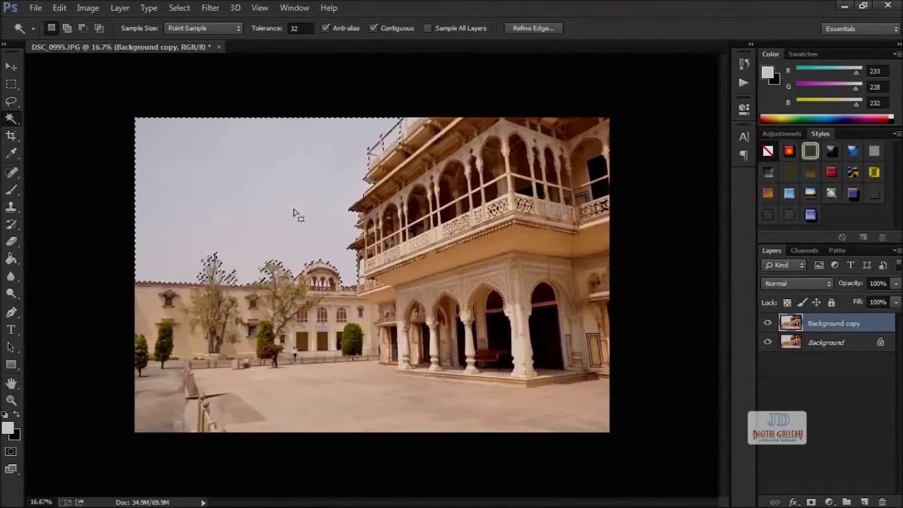
key(ctrl+plus)
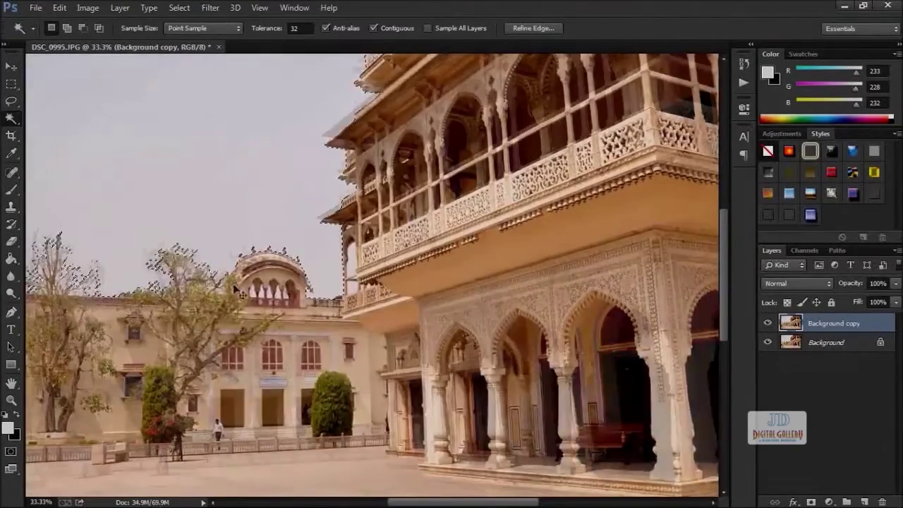
key(ctrl+plus)
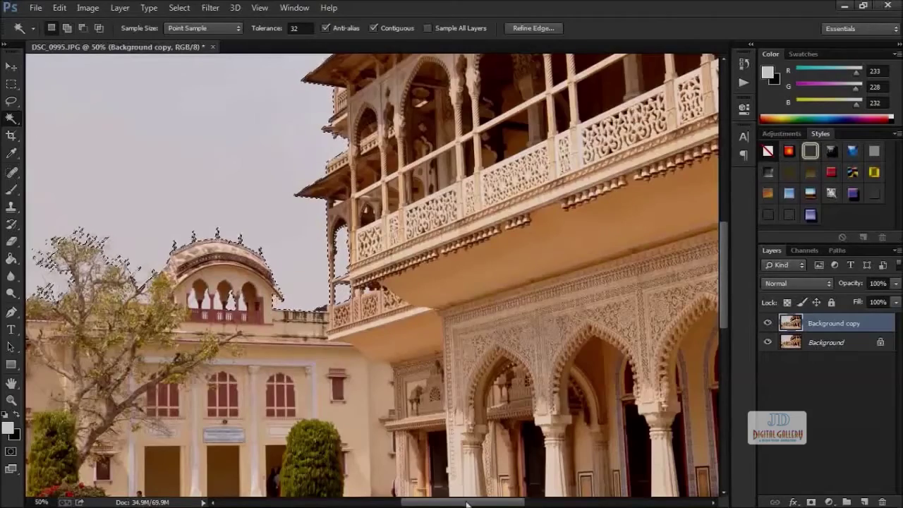
drag(466, 503, 404, 504)
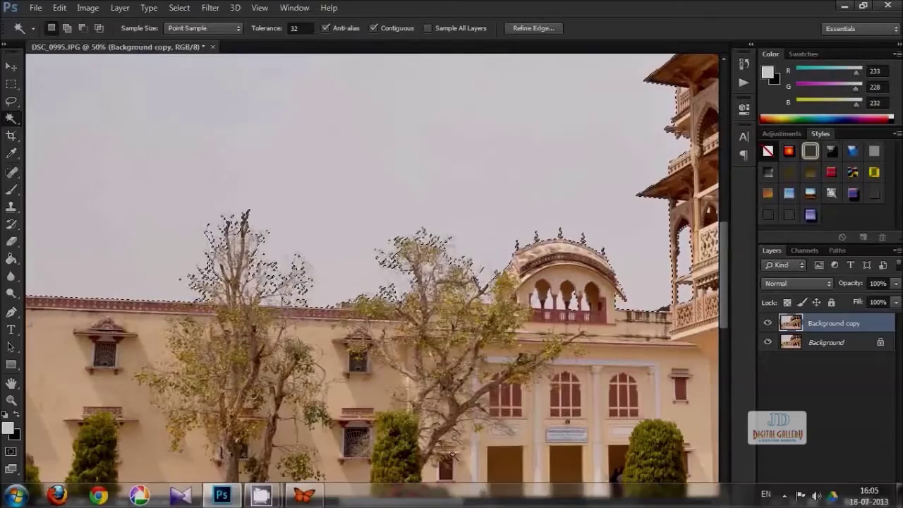
drag(436, 503, 484, 504)
drag(724, 306, 723, 232)
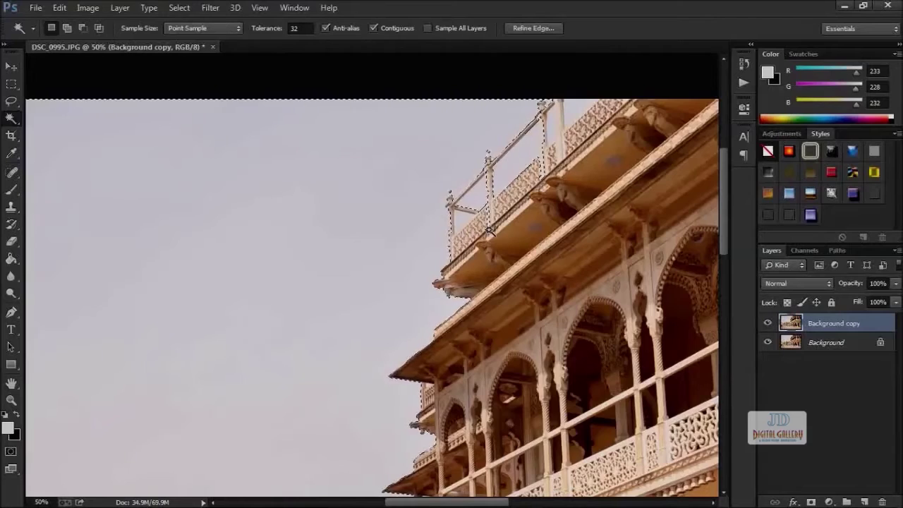
key(ctrl+minus)
key(ctrl+minus)
key(ctrl+minus)
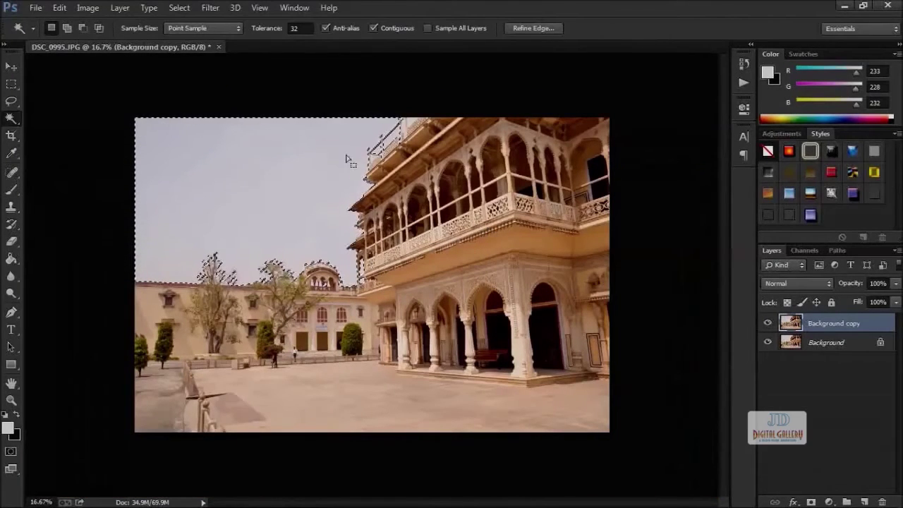
scroll(337, 216, up, 1)
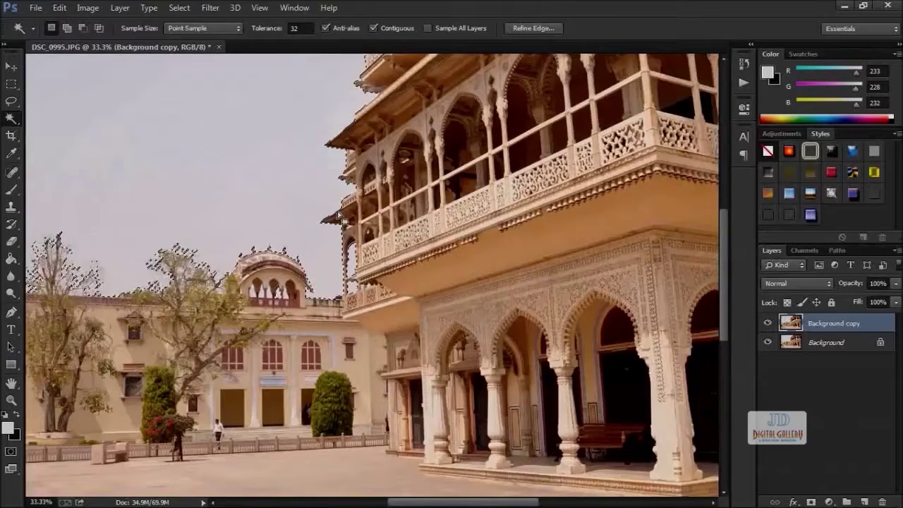
scroll(335, 254, down, 1)
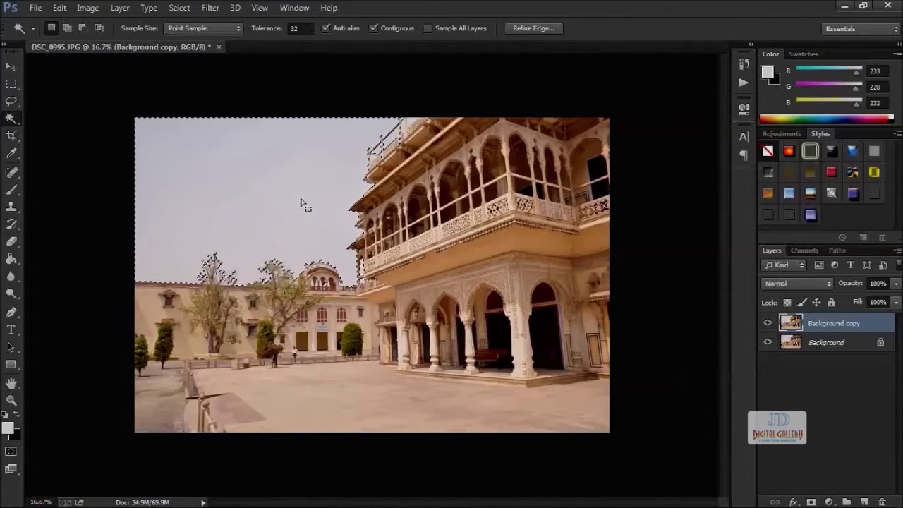
- Invert the sky selection and add a layer mask from it to the duplicated layer, hiding that layer's sky
right_click(302, 177)
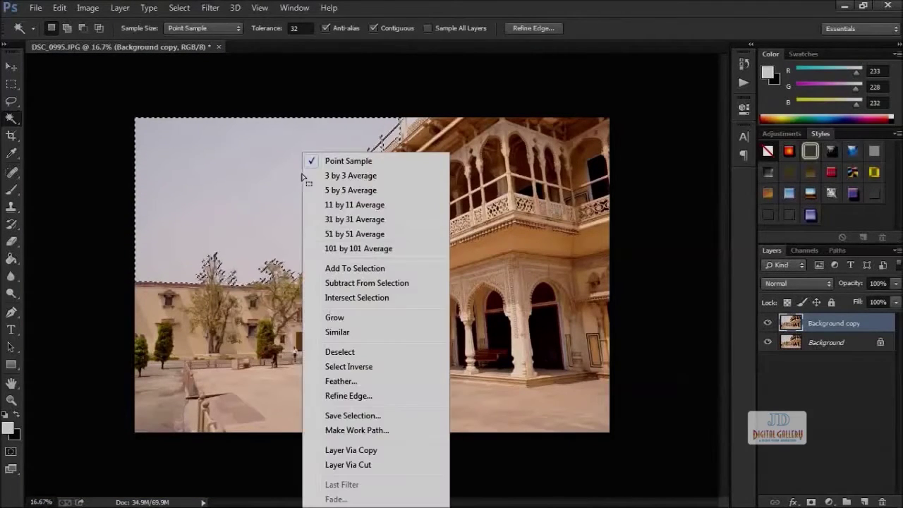
click(363, 367)
click(811, 502)
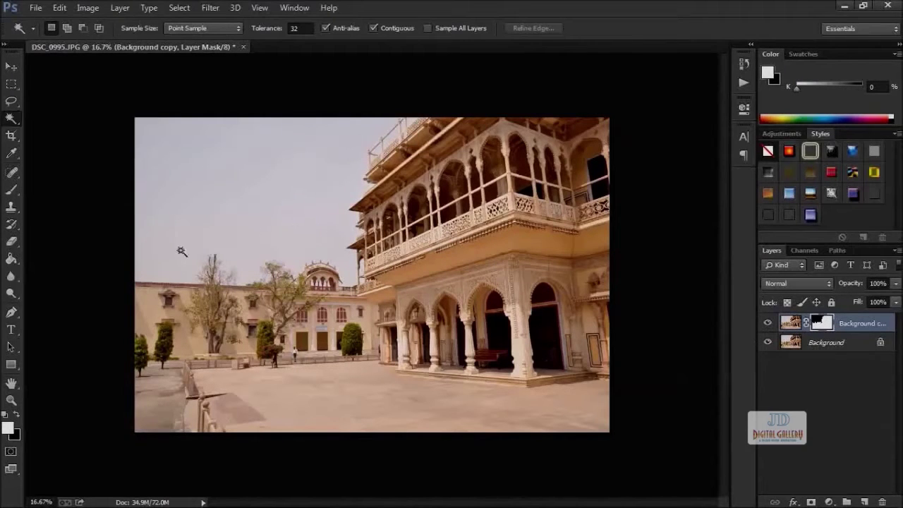
- Add a new layer directly above the Background layer and fill it with light blue (RGB 132, 166, 234)
click(832, 344)
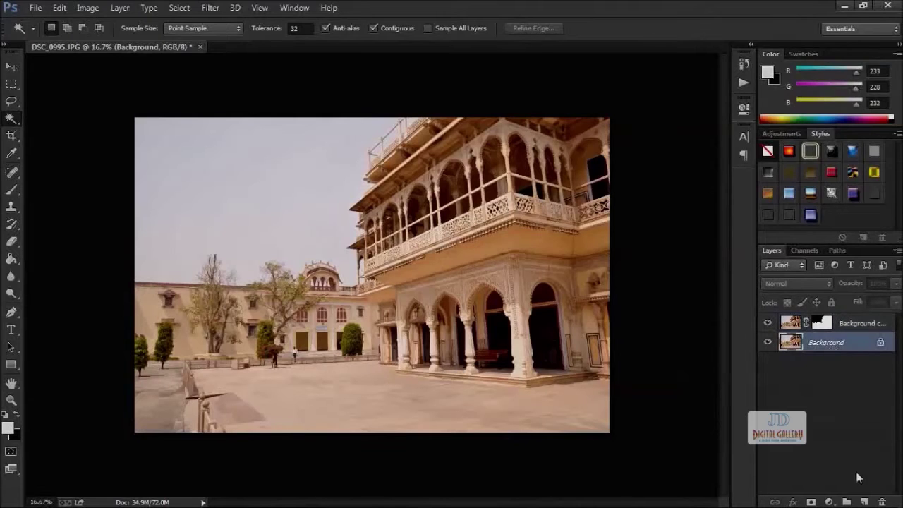
click(863, 502)
click(11, 259)
click(8, 428)
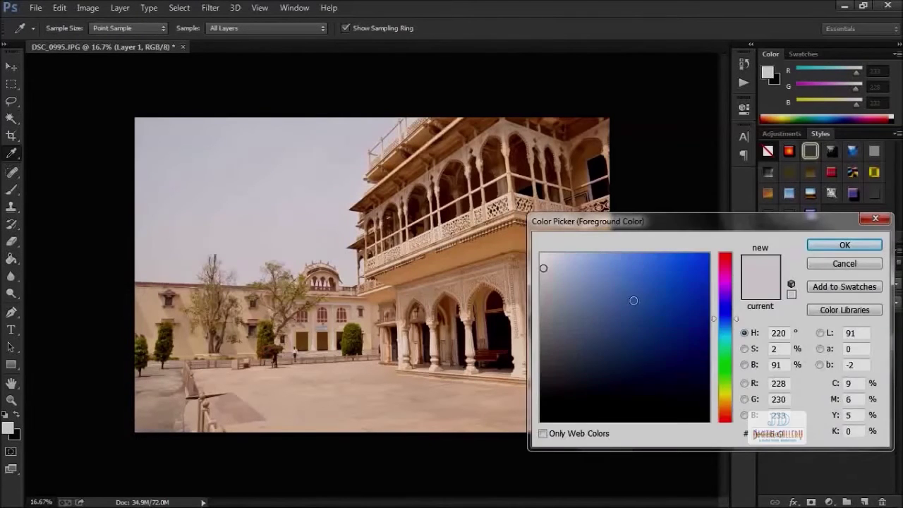
click(610, 266)
key(Return)
click(275, 216)
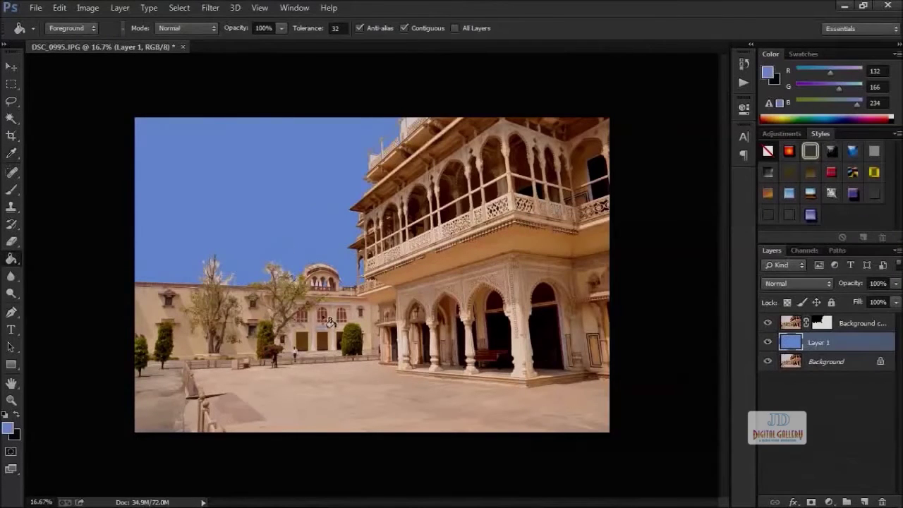
- Delete the layer mask from the duplicated layer without applying it, restoring that layer's full photo
scroll(354, 343, up, 4)
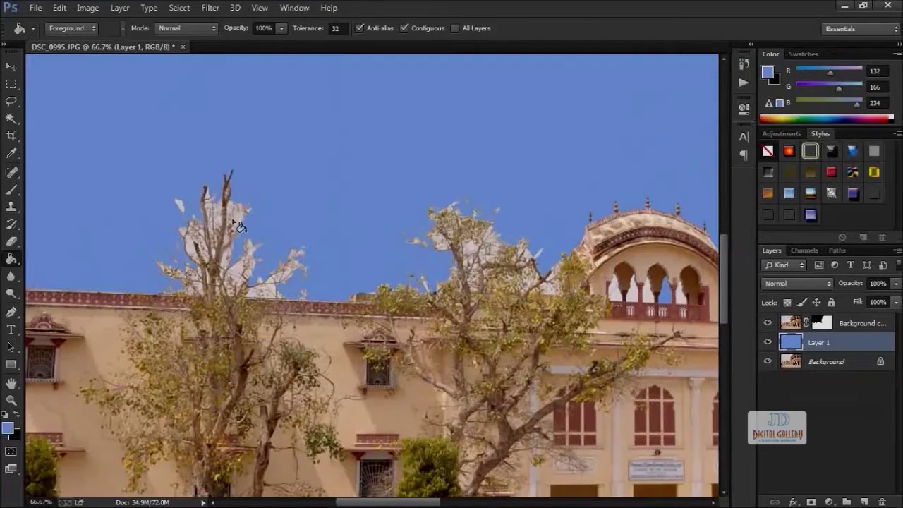
click(11, 67)
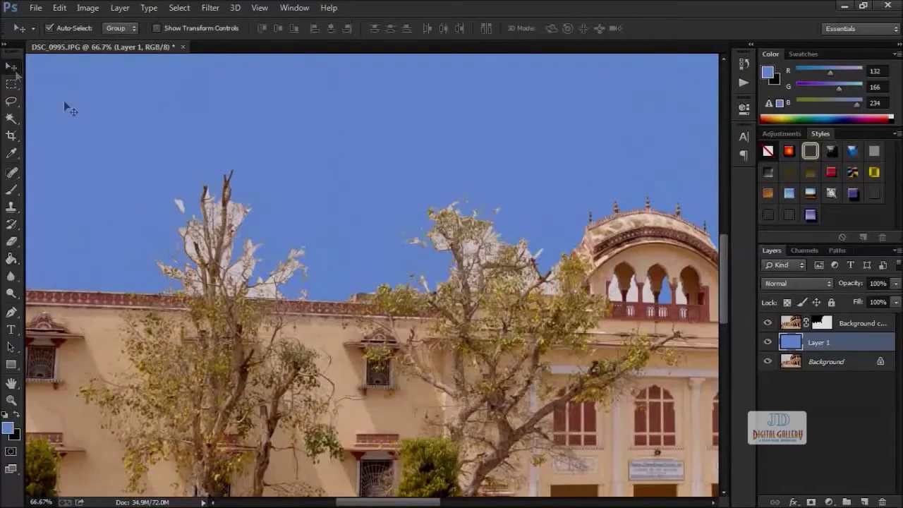
click(821, 323)
drag(821, 322, 881, 501)
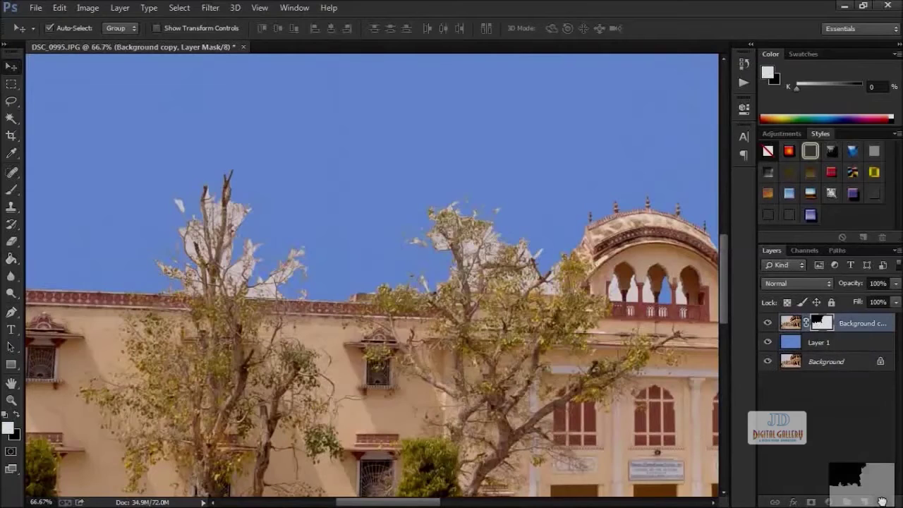
click(511, 198)
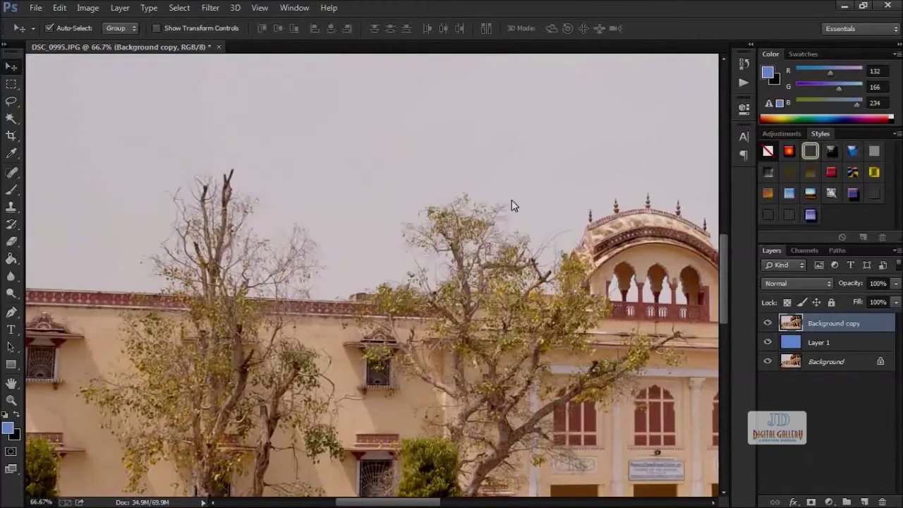
- Select the sky on the duplicated layer with Color Range using Sampled Colors, adjusting the fuzziness
click(179, 8)
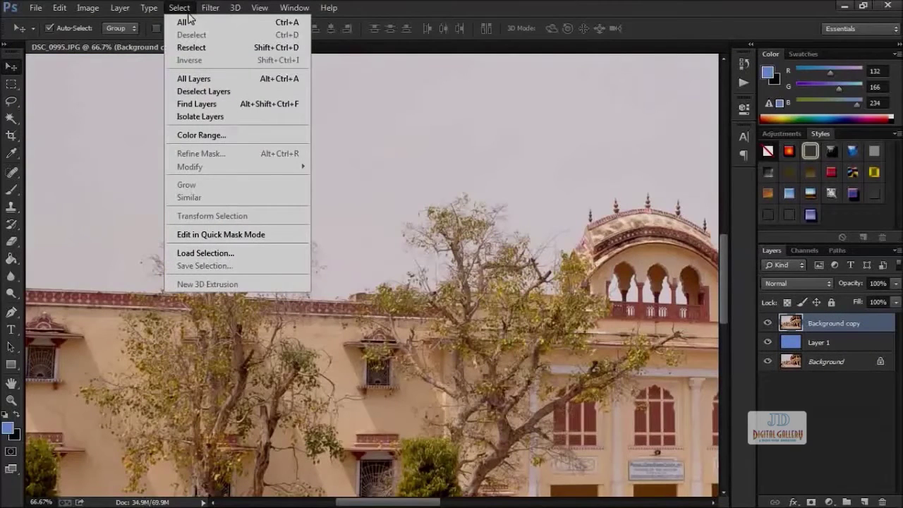
click(204, 137)
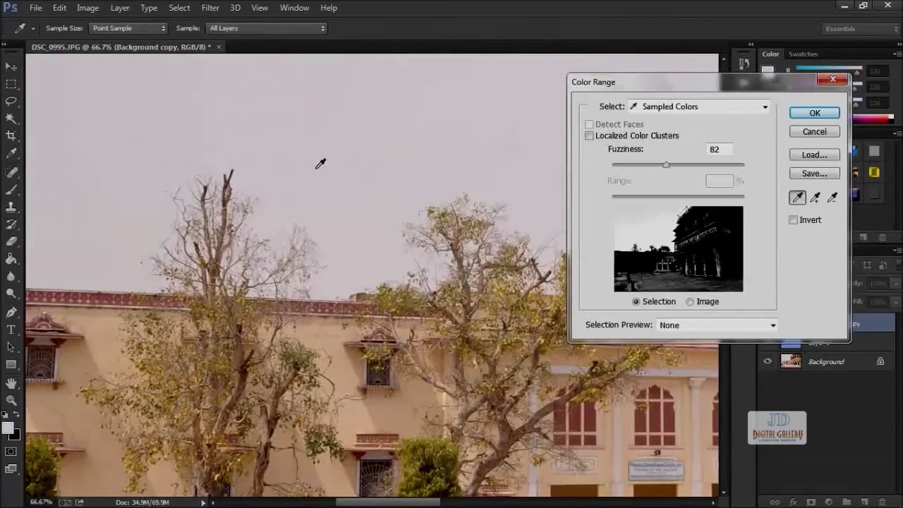
mouse_move(666, 166)
mouse_down()
mouse_move(622, 172)
mouse_move(703, 183)
mouse_move(661, 183)
mouse_up()
key(Return)
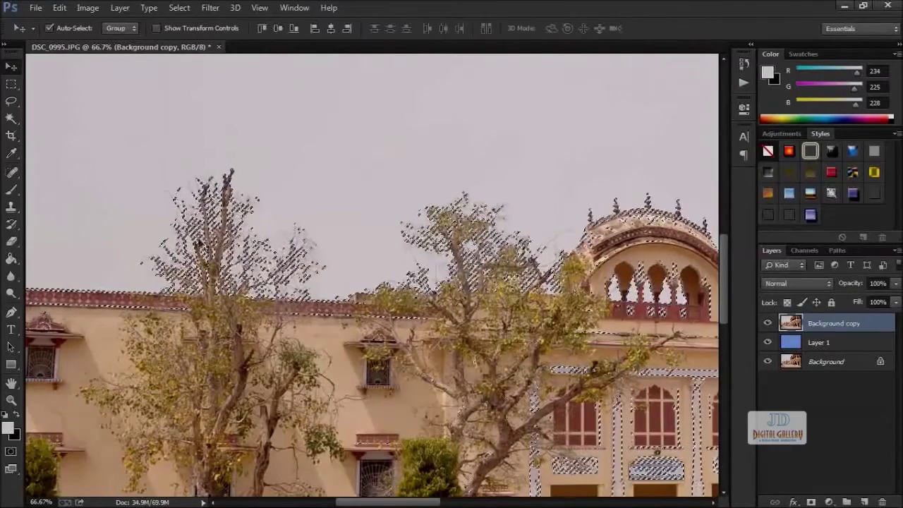
- Subtract the stray selected areas on the courtyard, lower walls, pillars and balcony from the sky selection with the Rectangular Marquee tool
drag(415, 503, 521, 504)
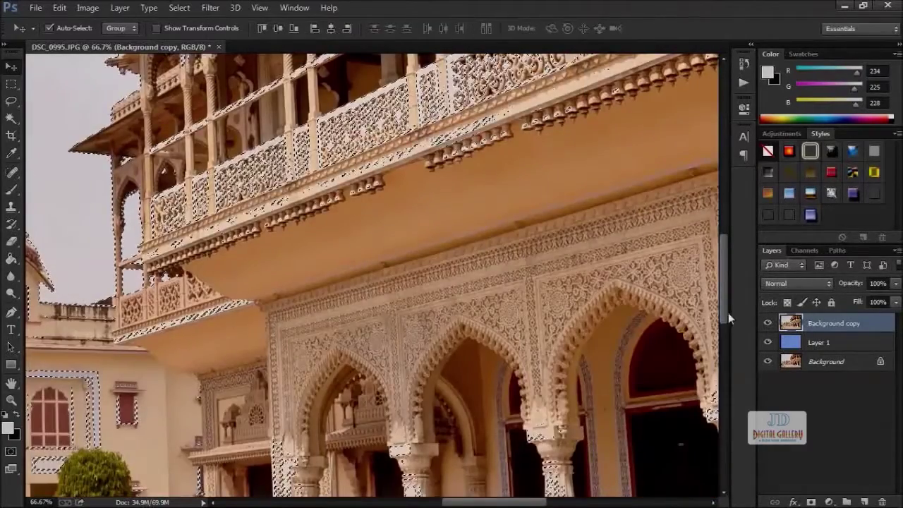
drag(725, 313, 723, 260)
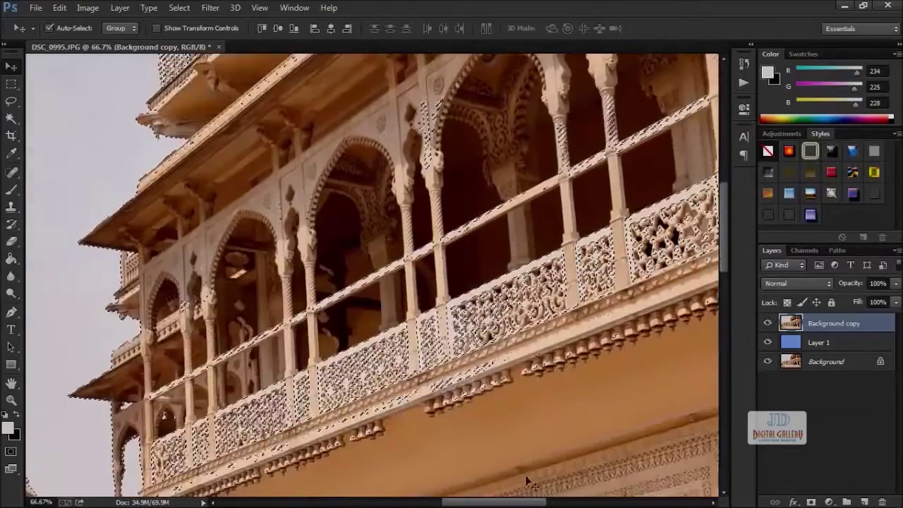
drag(514, 503, 420, 502)
key(ctrl+0)
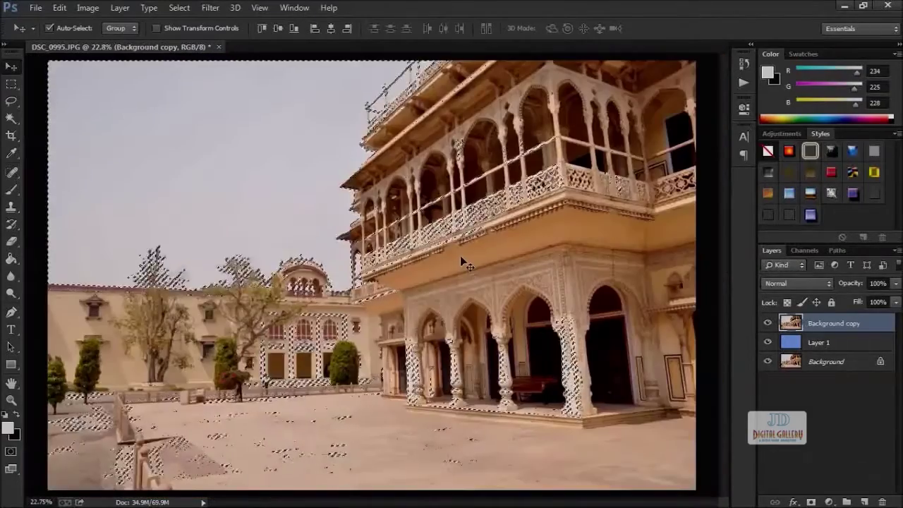
click(12, 86)
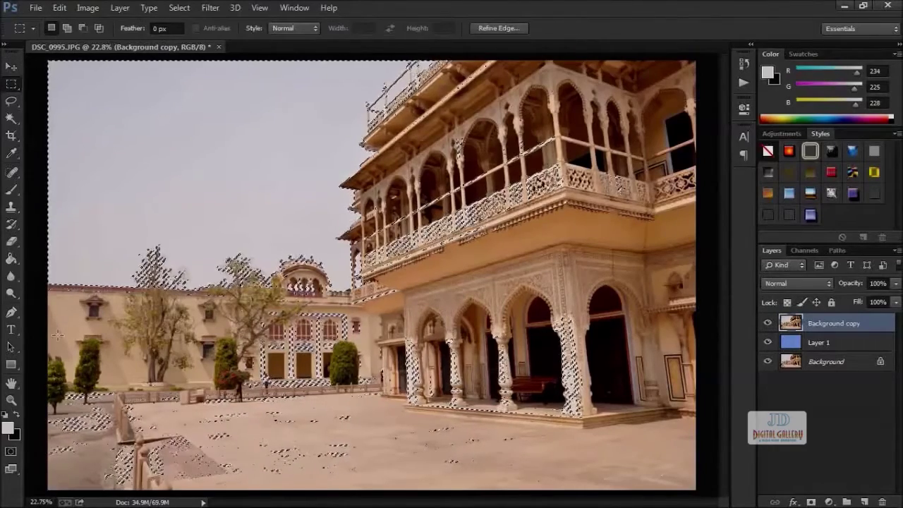
drag(43, 302, 44, 307)
drag(256, 413, 733, 507)
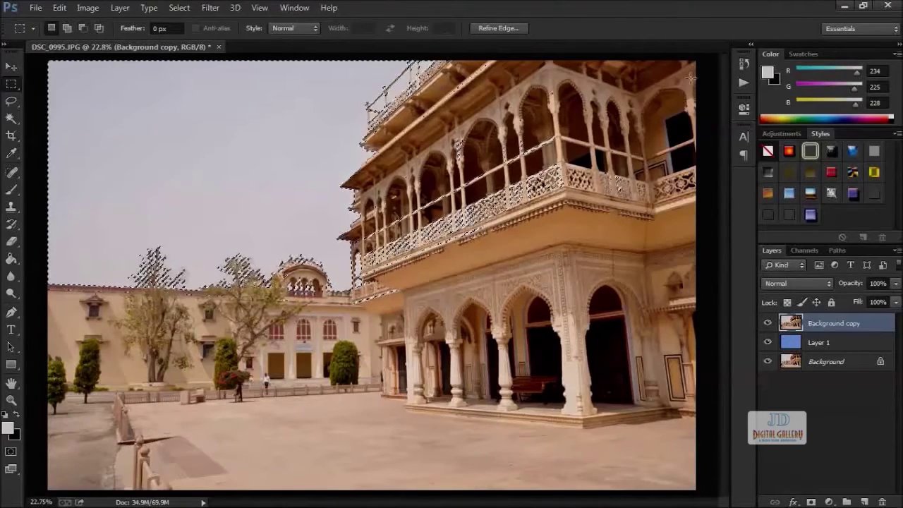
drag(694, 70, 445, 369)
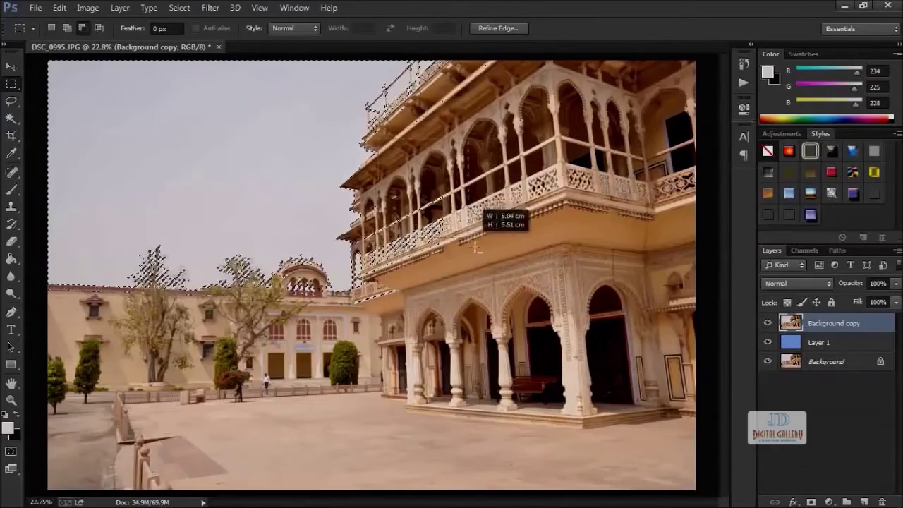
drag(476, 248, 517, 329)
drag(381, 148, 438, 330)
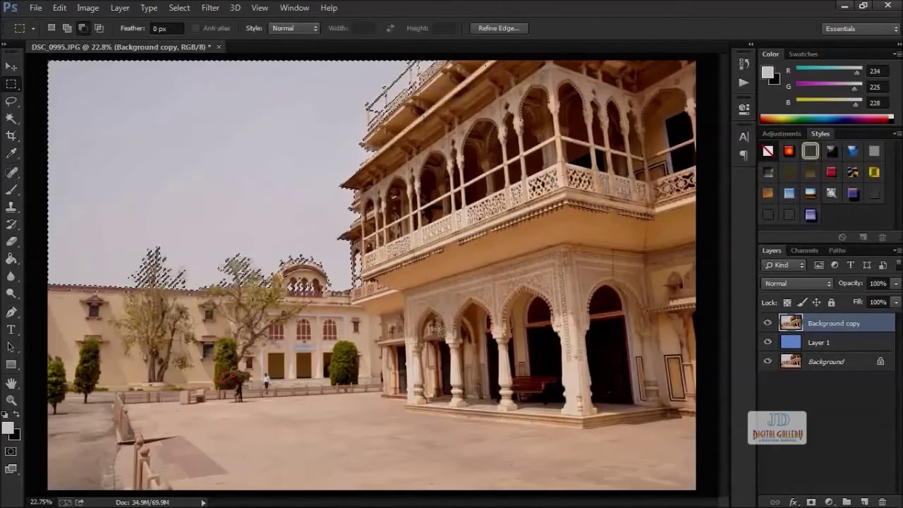
- Subtract the remaining stray areas inside the upper palace facade from the sky selection with the Polygonal Lasso tool
scroll(177, 300, up, 4)
drag(629, 269, 533, 297)
scroll(534, 298, left, 4)
right_click(11, 100)
click(57, 115)
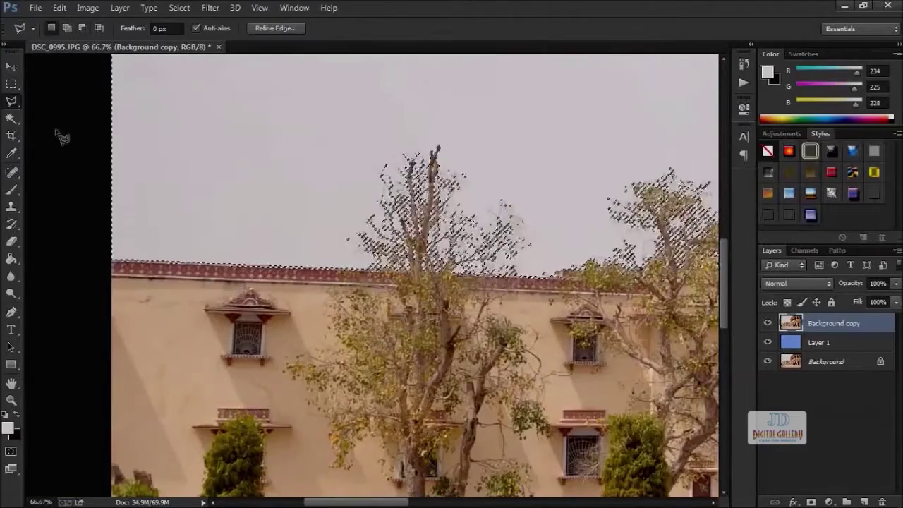
scroll(694, 376, right, 6)
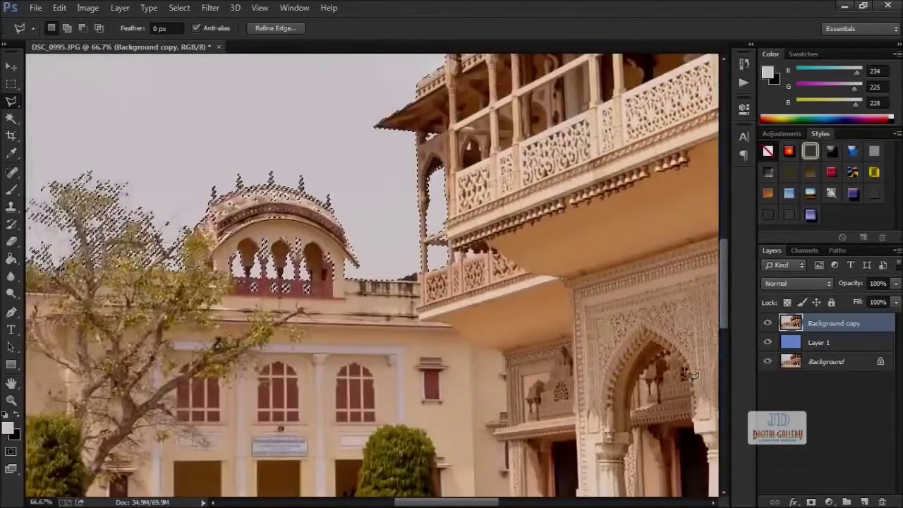
scroll(694, 375, up, 5)
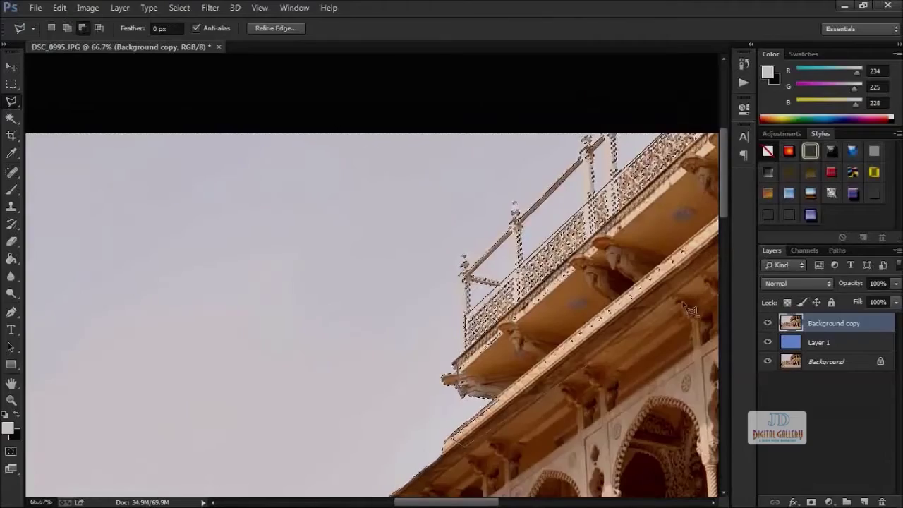
scroll(688, 309, right, 3)
click(697, 129)
double_click(455, 166)
key(ctrl+0)
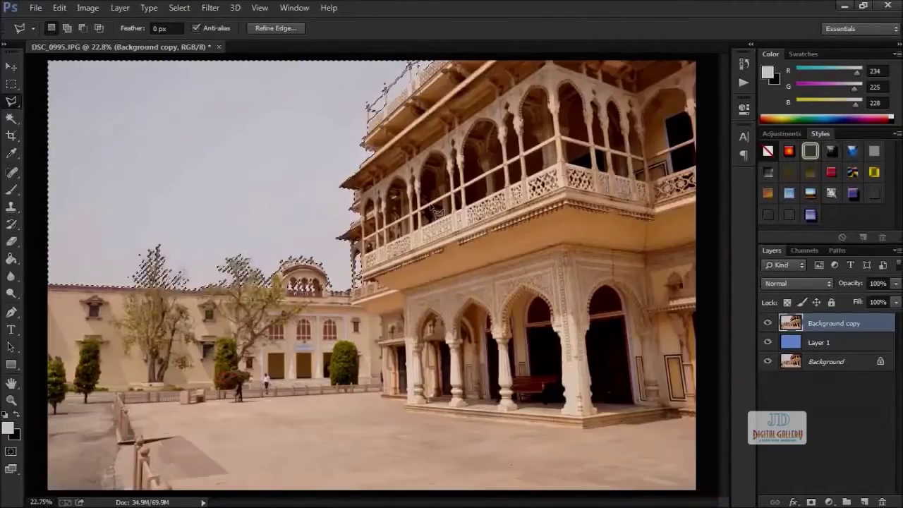
- Invert the sky selection and add a layer mask from it to the duplicated layer
key(ctrl+plus)
key(ctrl+plus)
key(ctrl+plus)
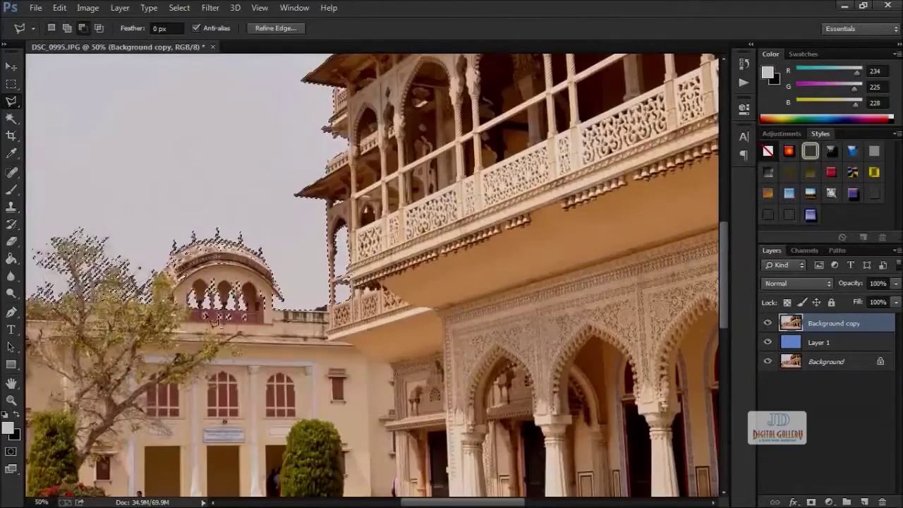
right_click(245, 203)
click(276, 226)
key(ctrl+minus)
key(ctrl+minus)
key(ctrl+minus)
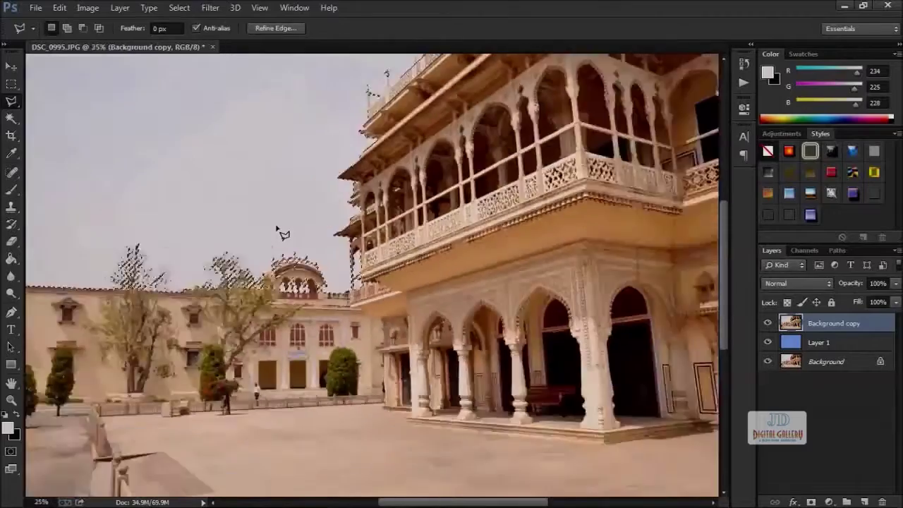
click(811, 501)
- Load the duplicated layer's mask as a selection to correct its edges around the domed pavilion
key(ctrl+plus)
key(ctrl+plus)
key(ctrl+plus)
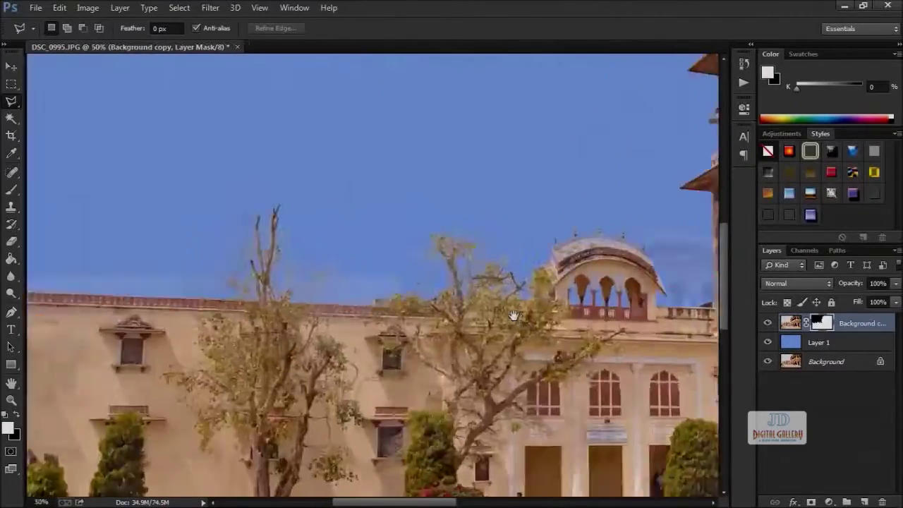
key(ctrl+minus)
drag(561, 303, 440, 311)
key(ctrl+plus)
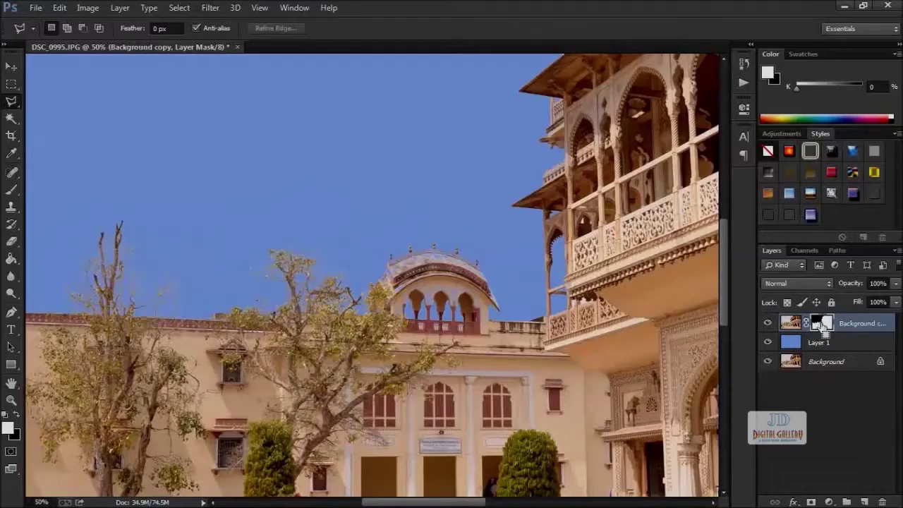
ctrl+click(820, 324)
key(ctrl+plus)
key(ctrl+plus)
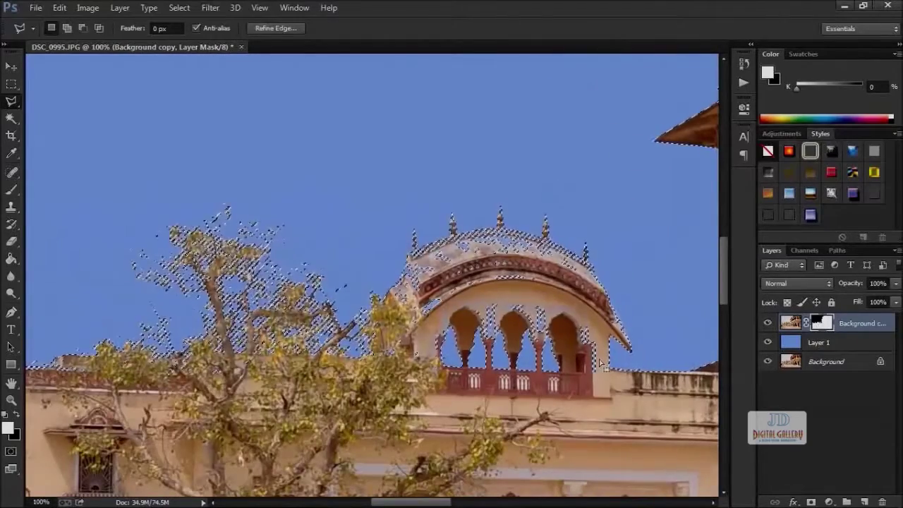
- Add the partly transparent patches on the pavilion's domed roof to the selection with the Polygonal Lasso tool
shift+click(593, 311)
click(516, 294)
click(446, 311)
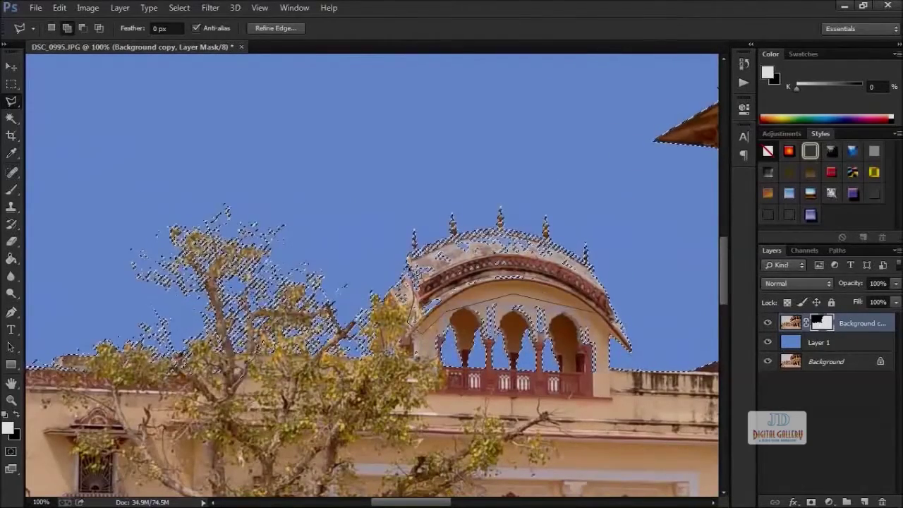
double_click(412, 331)
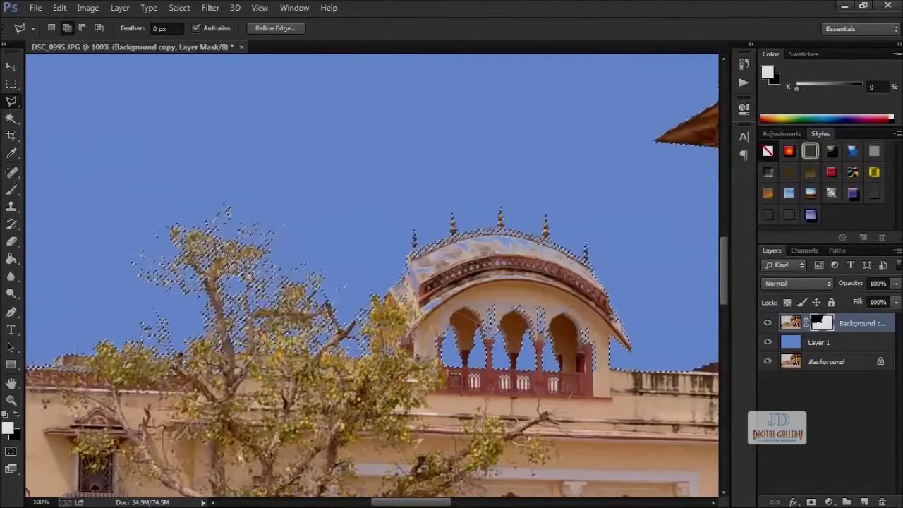
- Add the pavilion's side wall, columns and the areas between its arches to the selection with the Polygonal Lasso tool
click(598, 319)
click(601, 377)
click(551, 326)
click(508, 327)
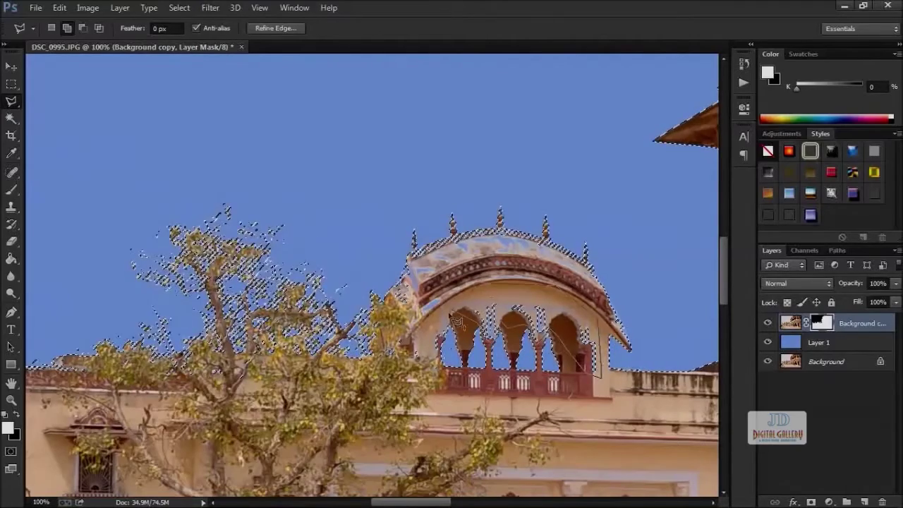
click(449, 315)
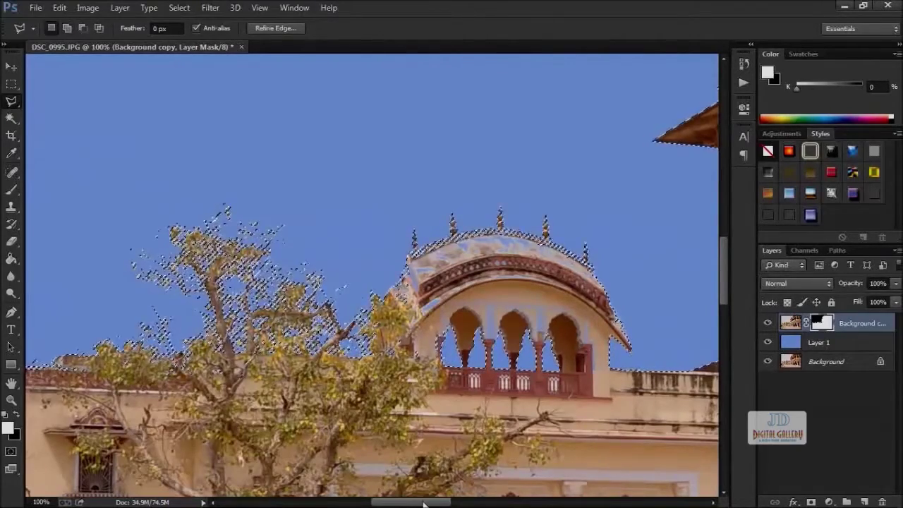
- Add the corner post and adjoining sloping handrail of the topmost balcony to the selection with the Polygonal Lasso tool
drag(423, 503, 477, 503)
key(ctrl+plus)
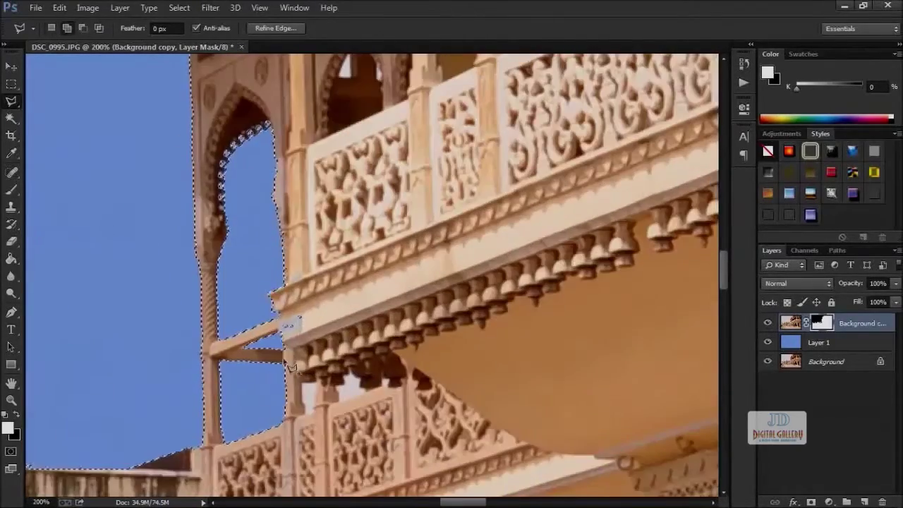
drag(723, 278, 721, 184)
key(ctrl+minus)
key(ctrl+minus)
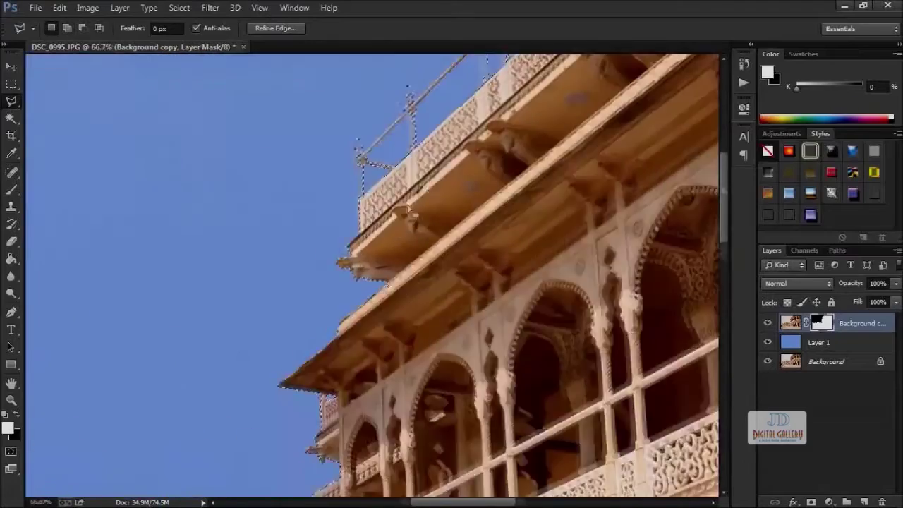
key(ctrl+plus)
key(ctrl+plus)
shift+click(395, 438)
click(394, 316)
click(400, 308)
click(389, 198)
click(392, 167)
click(398, 140)
click(416, 176)
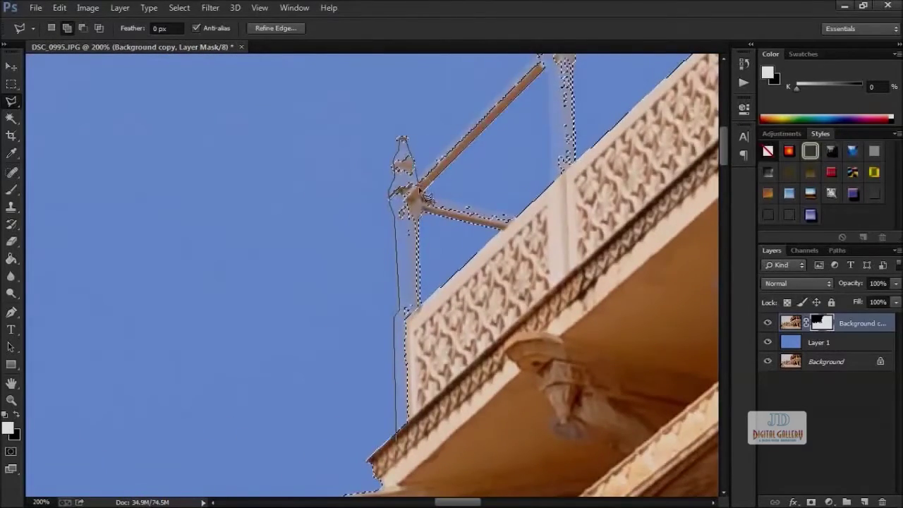
click(539, 56)
click(554, 55)
click(419, 215)
double_click(410, 443)
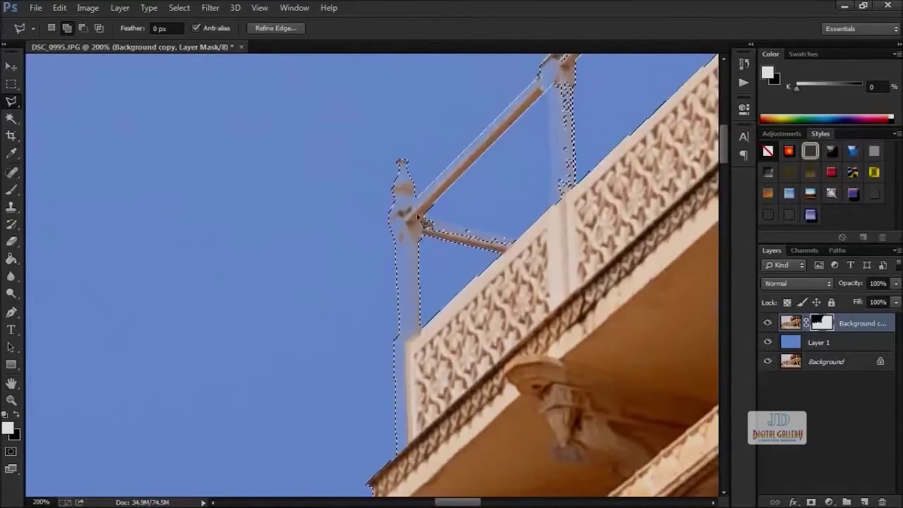
scroll(571, 188, up, 3)
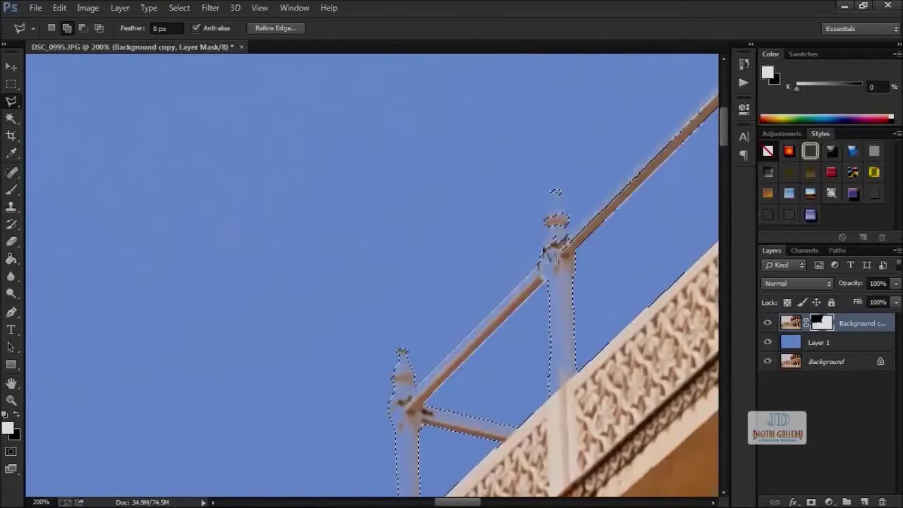
- Add the missing finial of the railing post above the corner post to the selection with the Polygonal Lasso tool
click(543, 221)
click(554, 191)
click(569, 224)
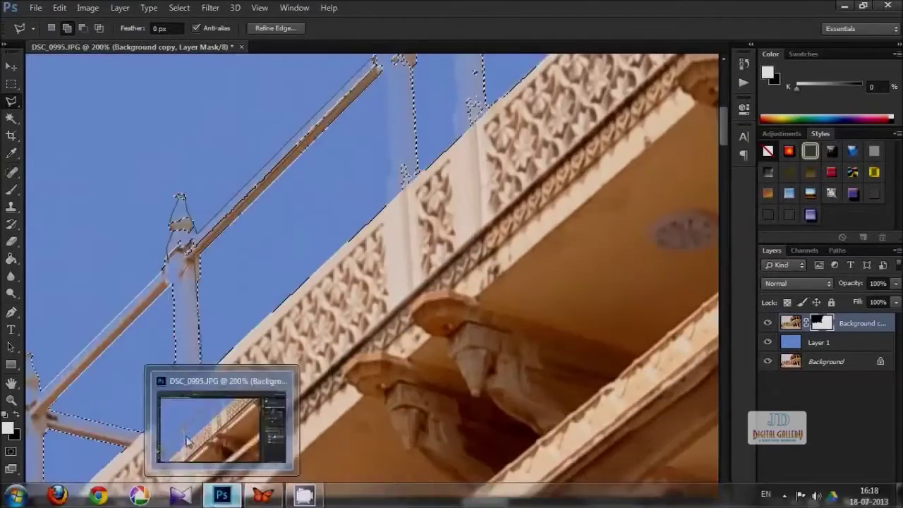
double_click(198, 268)
- Add the whole next railing post up, from its finial down to the carved parapet, to the selection with the Polygonal Lasso tool
scroll(367, 169, up, 4)
shift+click(389, 125)
click(381, 151)
click(376, 191)
click(391, 367)
click(422, 326)
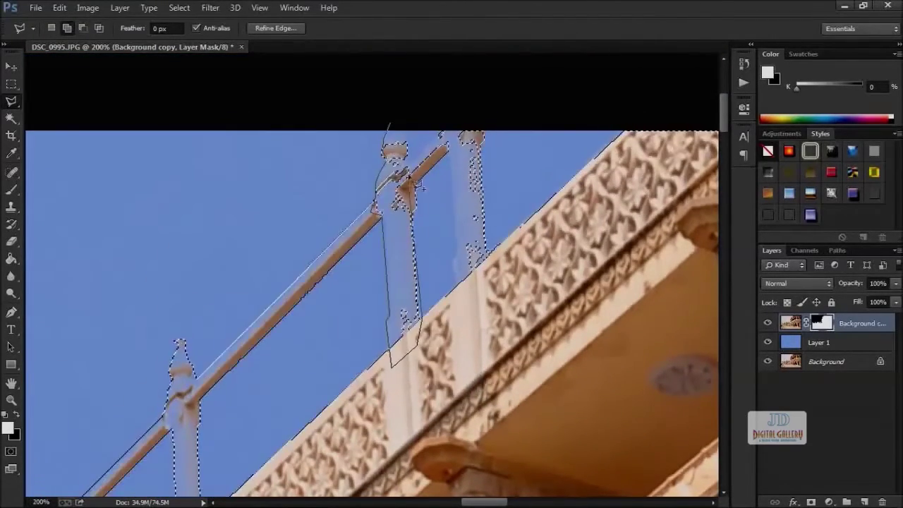
click(391, 124)
- Add the last railing post, cut off by the photo's upper edge, to the selection with the Polygonal Lasso tool
click(455, 296)
click(444, 115)
click(482, 100)
click(457, 297)
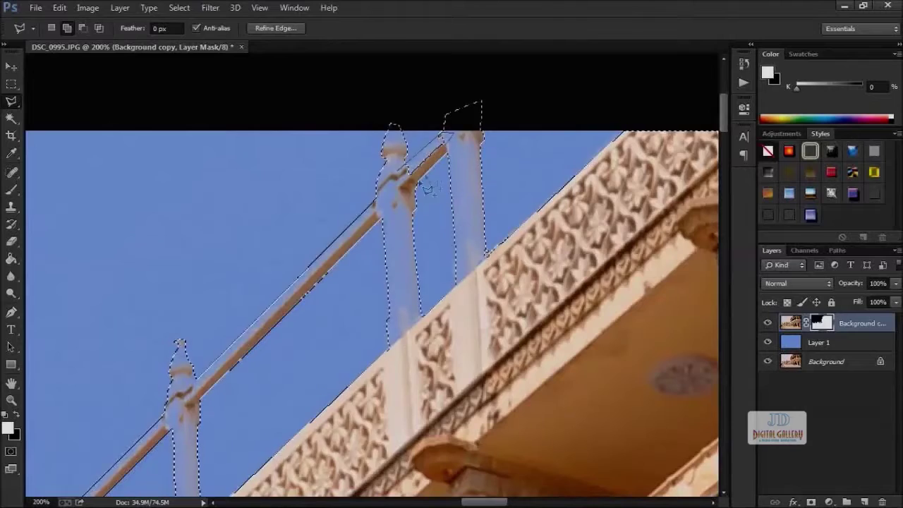
- Replace the duplicated layer's mask with a new layer mask made from the corrected selection
key(ctrl+0)
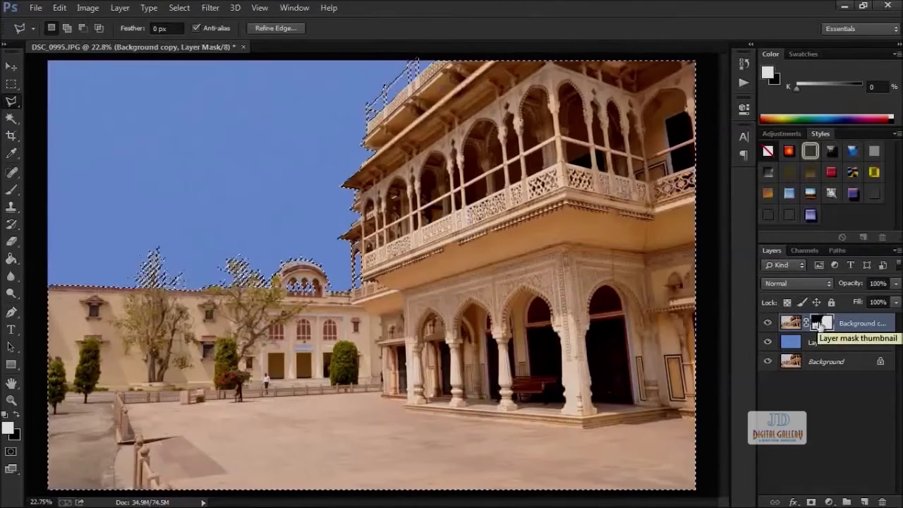
drag(816, 323, 882, 502)
click(512, 198)
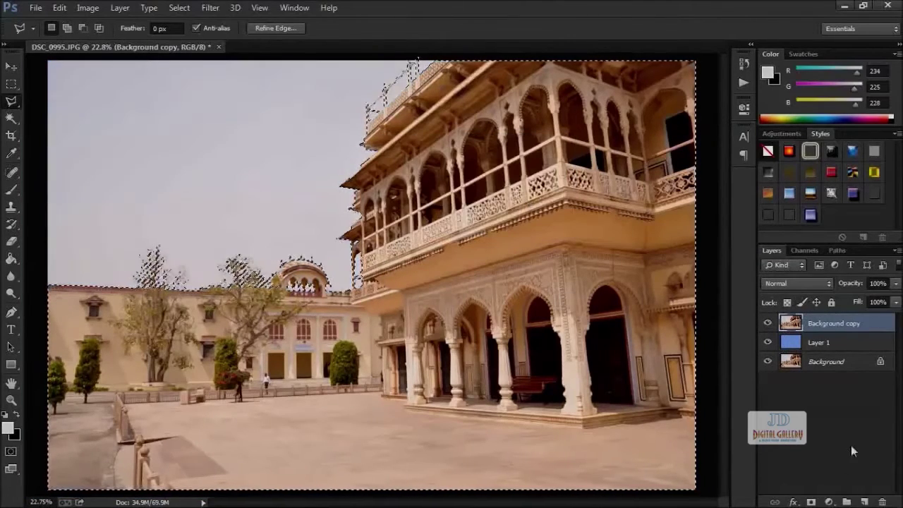
click(811, 501)
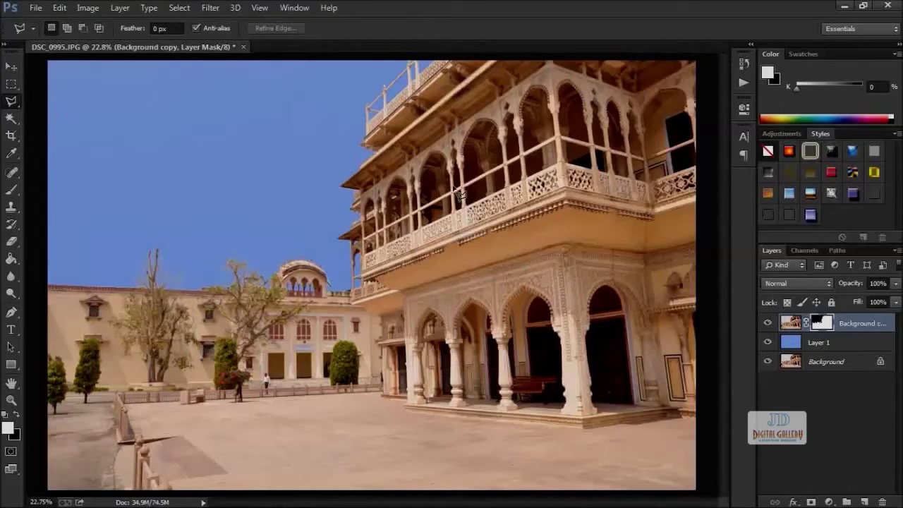
- Open the cloudy sky photo DSC_0215 from the photos folder
key(v)
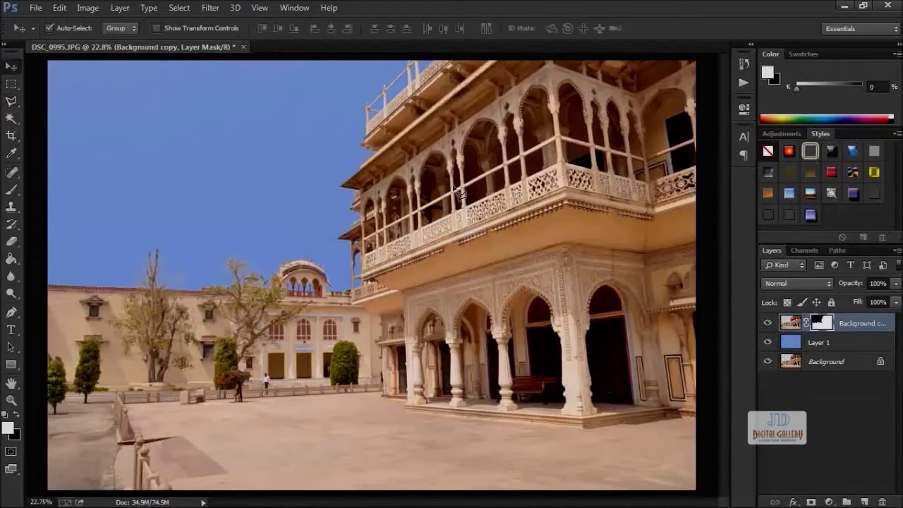
key(alt+Tab)
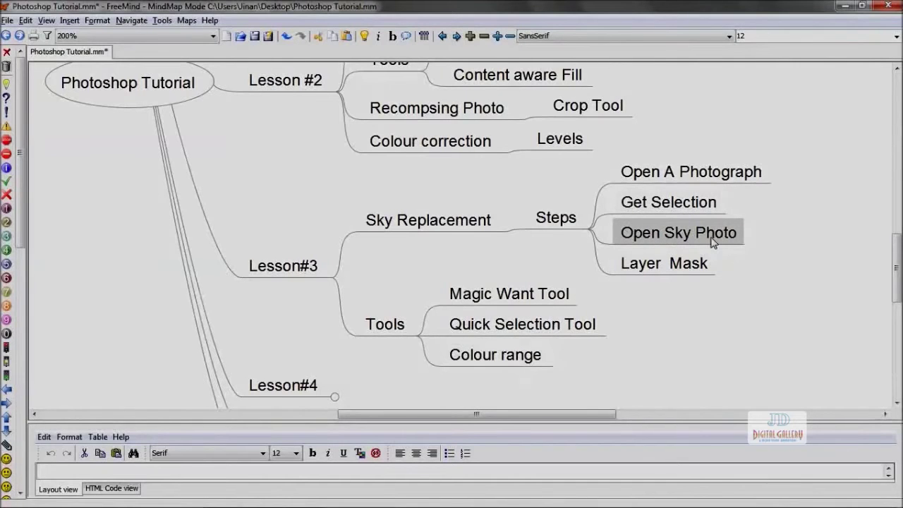
key(alt+Tab)
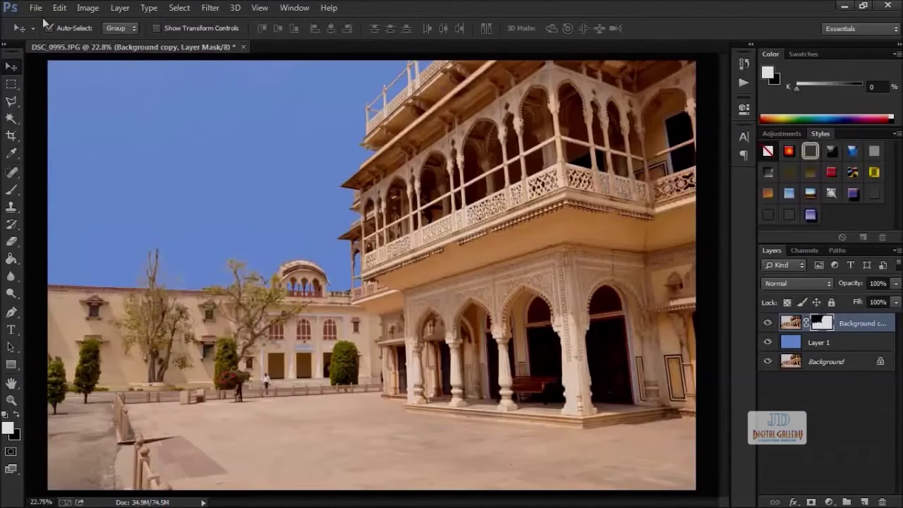
click(35, 7)
click(42, 33)
drag(545, 183, 557, 207)
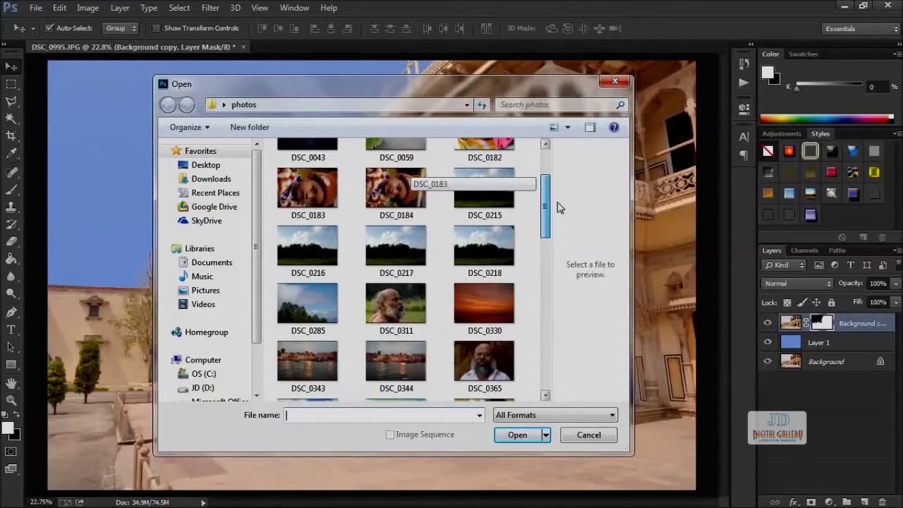
click(477, 195)
click(516, 435)
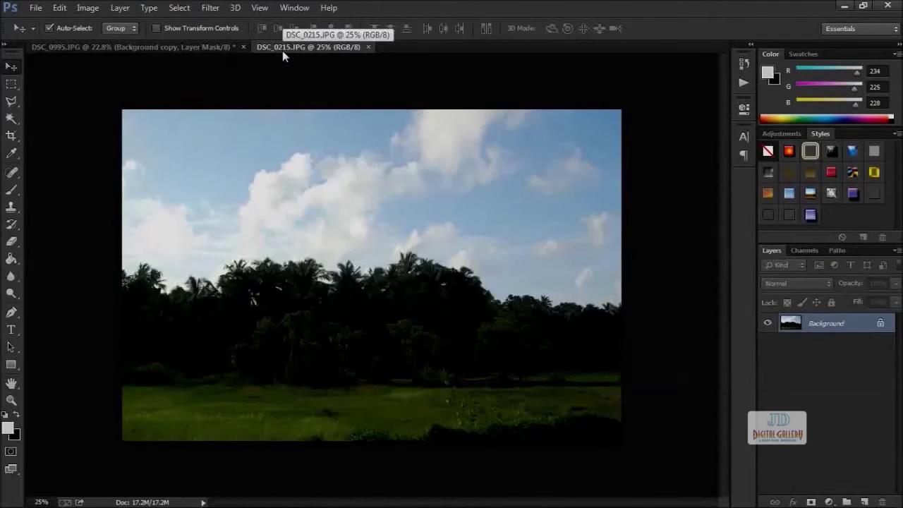
- Copy the sky photo into the palace document as a new layer by way of a floating window, then minimize that window
drag(303, 52, 325, 148)
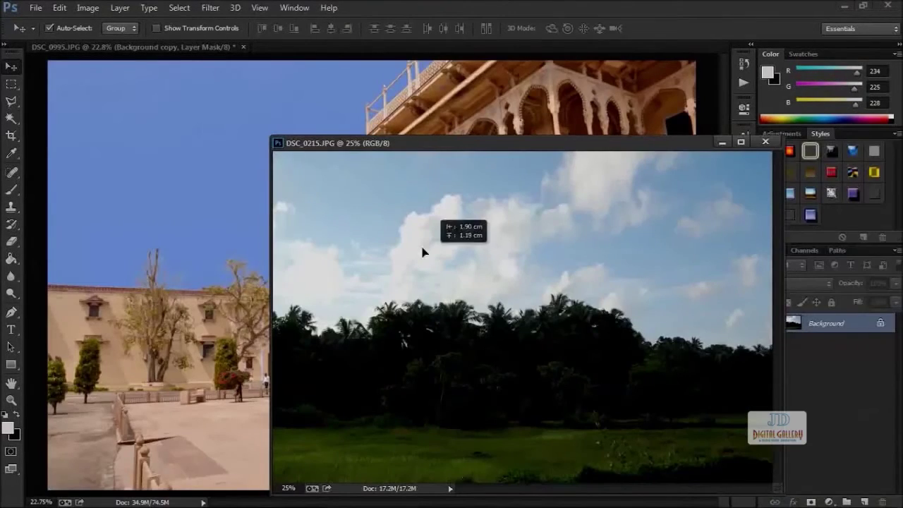
drag(424, 252, 188, 154)
click(720, 143)
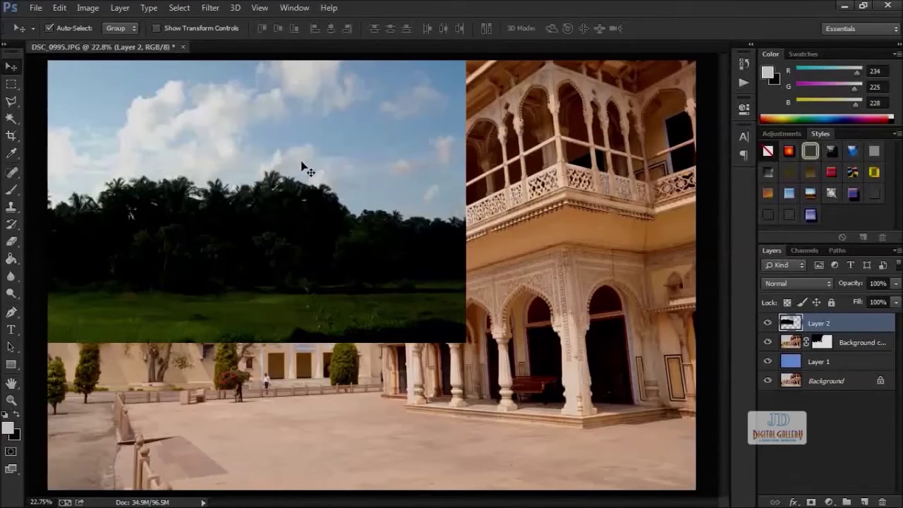
- Place the sky photo's layer directly below the masked palace layer and shift it to cover the sky's upper corner
drag(351, 196, 429, 238)
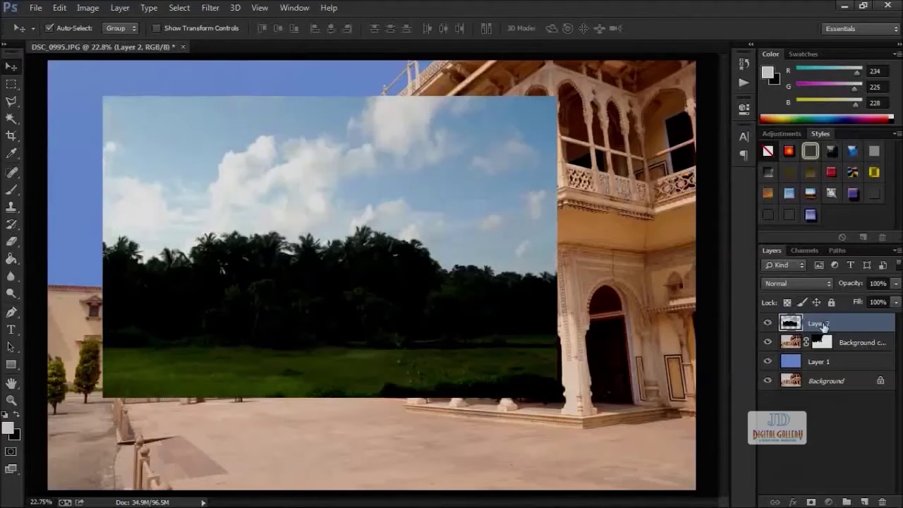
drag(824, 325, 824, 357)
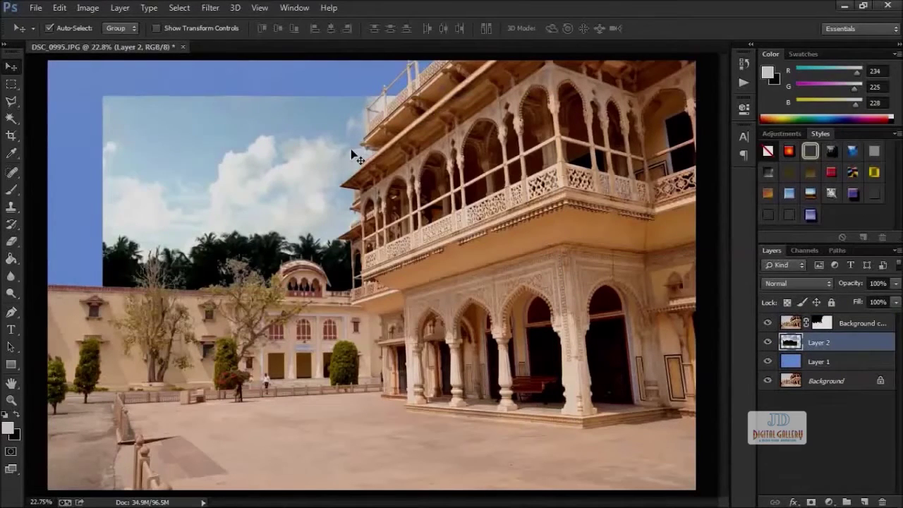
drag(357, 156, 264, 120)
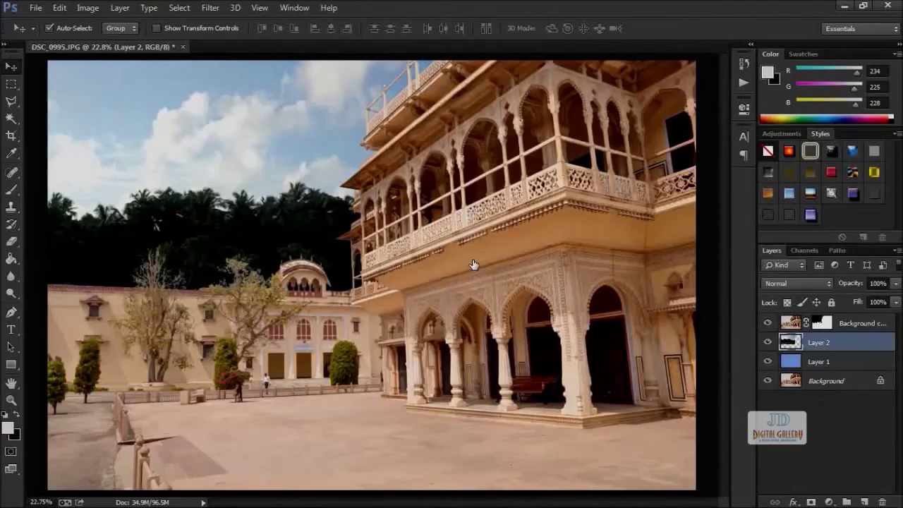
- Scale the sky layer proportionally to 187.90% and shift it so its clouds fill the sky beside the palace
key(ctrl+minus)
key(ctrl+minus)
key(ctrl+t)
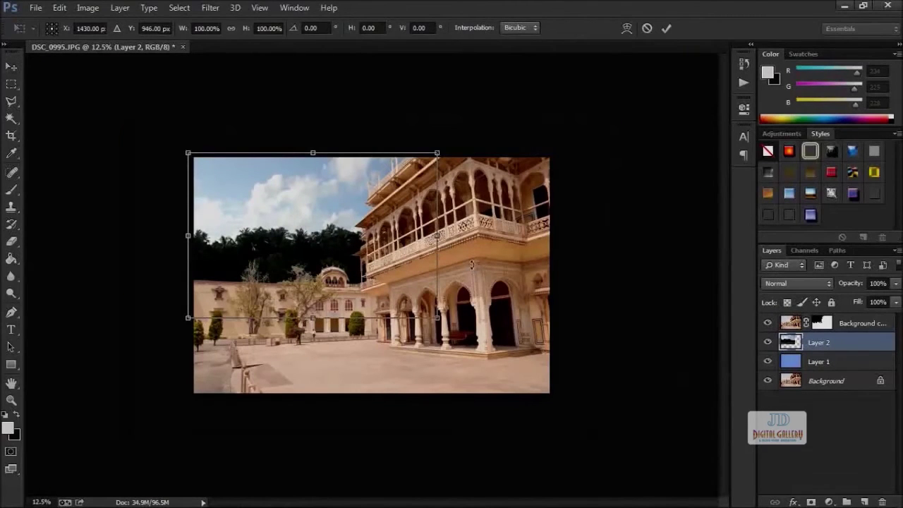
drag(437, 316, 649, 472)
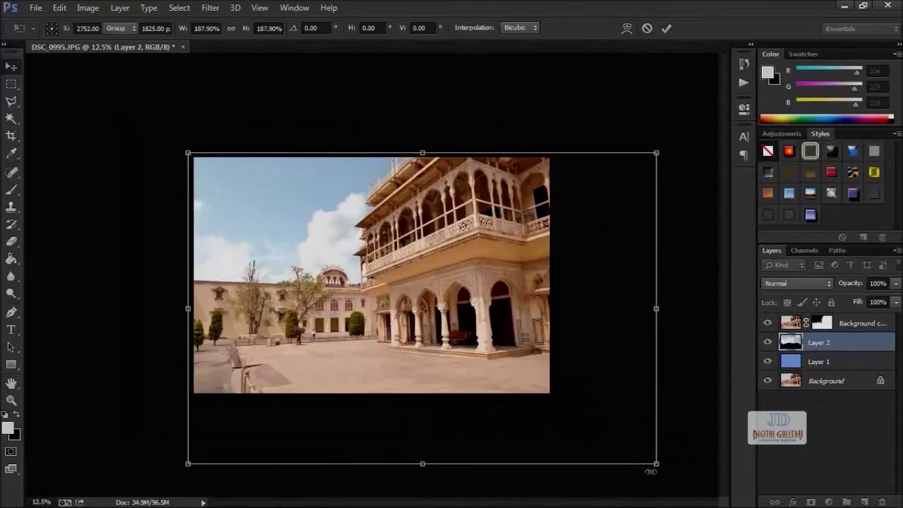
key(Return)
drag(332, 248, 249, 248)
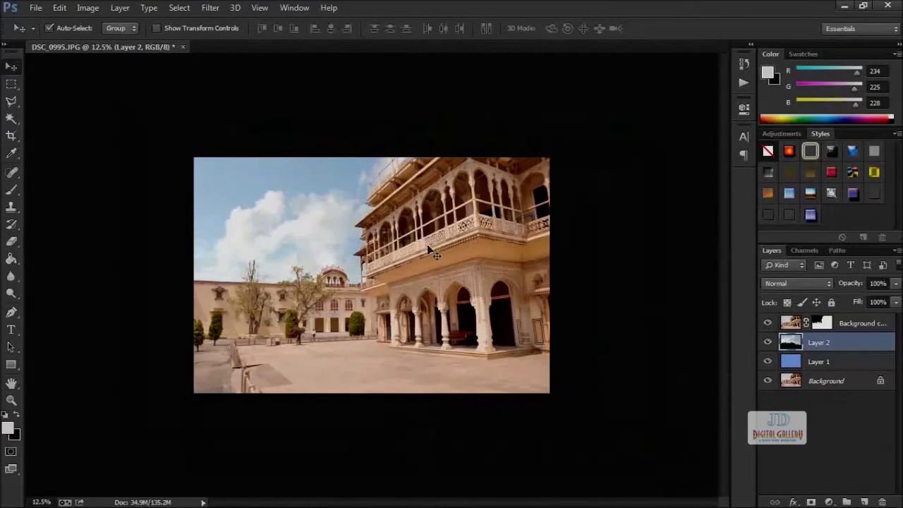
- Hide the plain blue layer and toggle the new sky layer's visibility to compare it with the original sky
scroll(432, 252, up, 1)
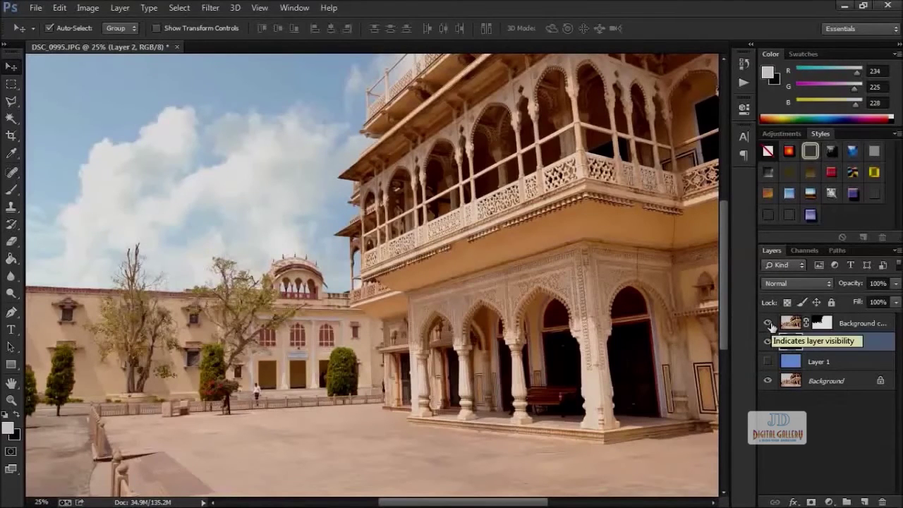
click(768, 343)
key(ctrl+minus)
click(768, 343)
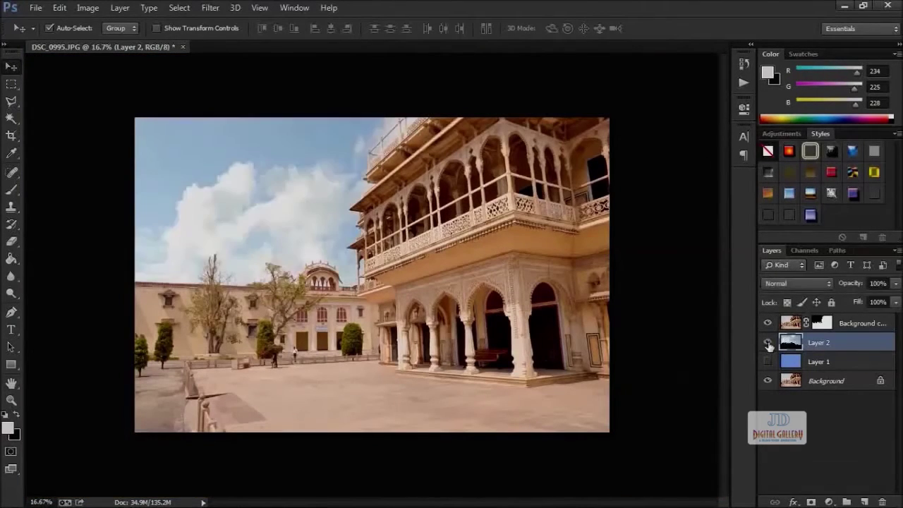
click(768, 342)
click(768, 343)
- Examine the mask edges around the trees, domed pavilion and balconies against the new sky at closer range
key(ctrl+plus)
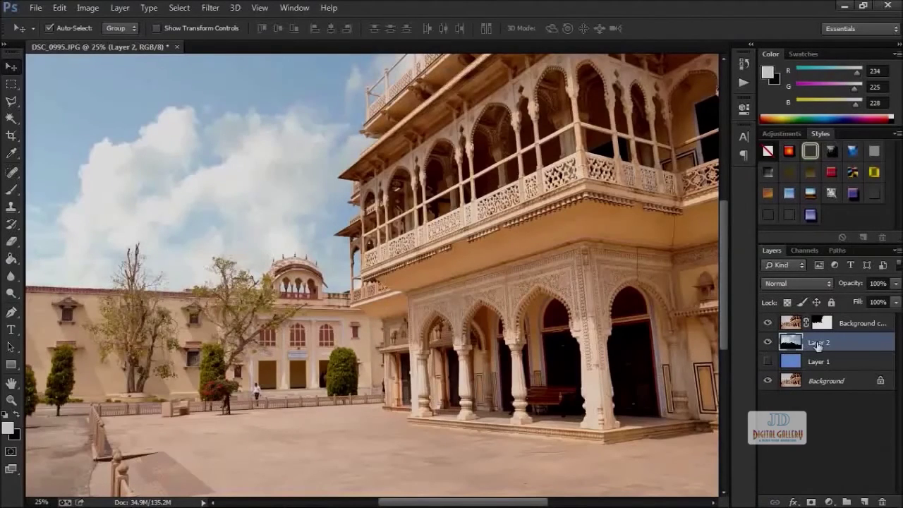
key(ctrl+plus)
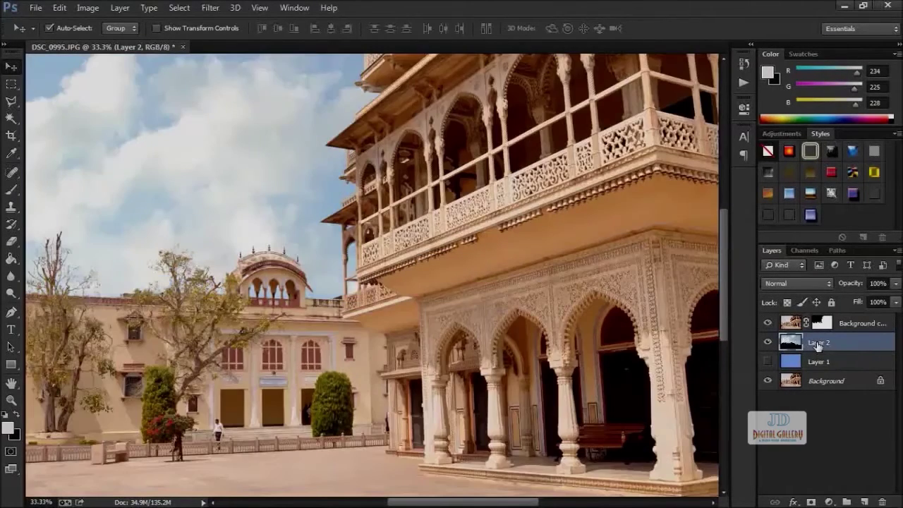
key(h)
drag(305, 304, 558, 304)
key(ctrl+plus)
key(ctrl+plus)
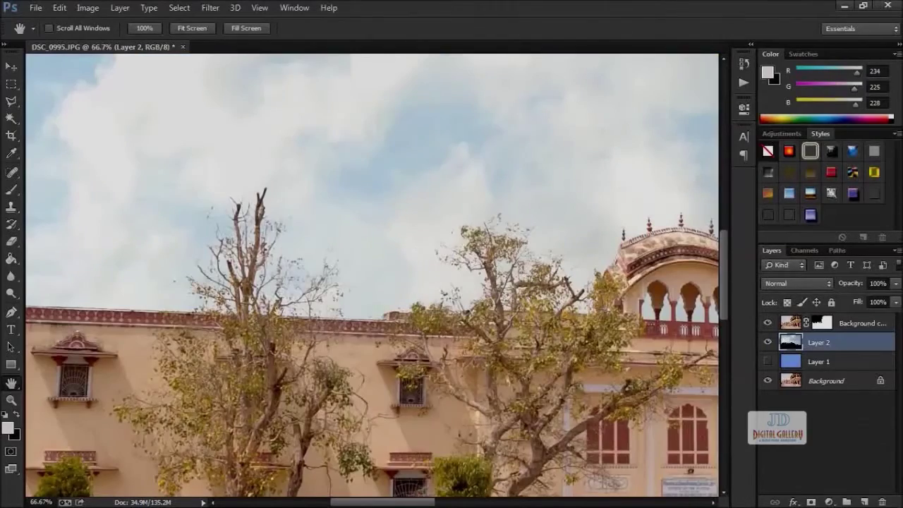
key(ctrl+minus)
drag(609, 295, 513, 458)
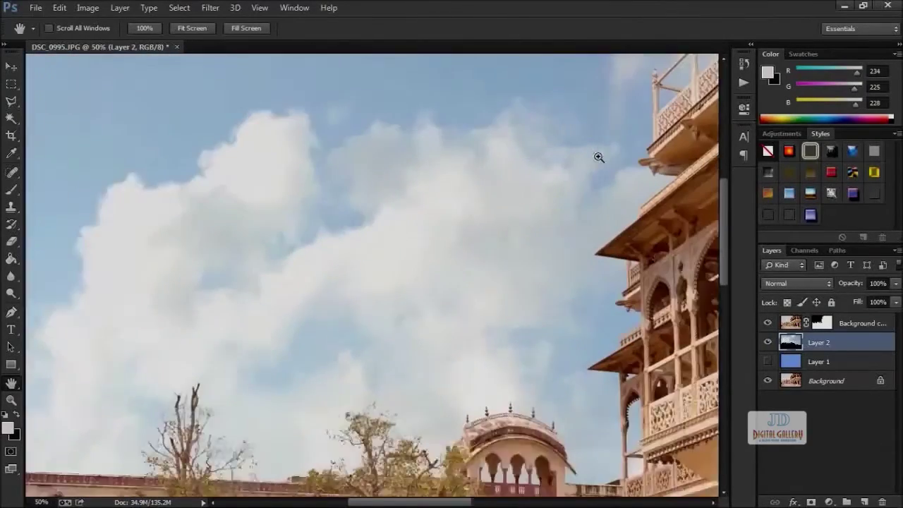
drag(599, 155, 502, 207)
key(ctrl+minus)
key(ctrl+minus)
drag(586, 336, 579, 297)
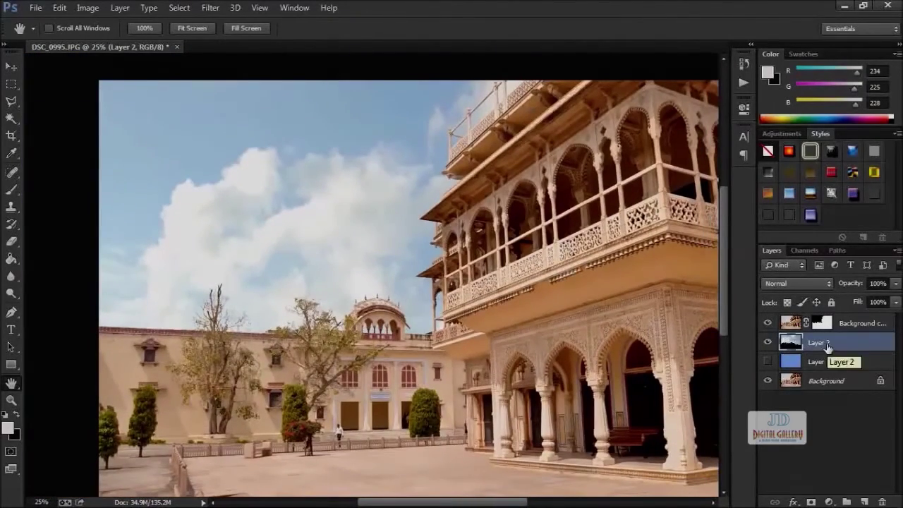
- Add a Levels adjustment above the sky layer with RGB shadow input 17 and midtone 0.57, comparing it with the previous state
click(829, 501)
click(818, 277)
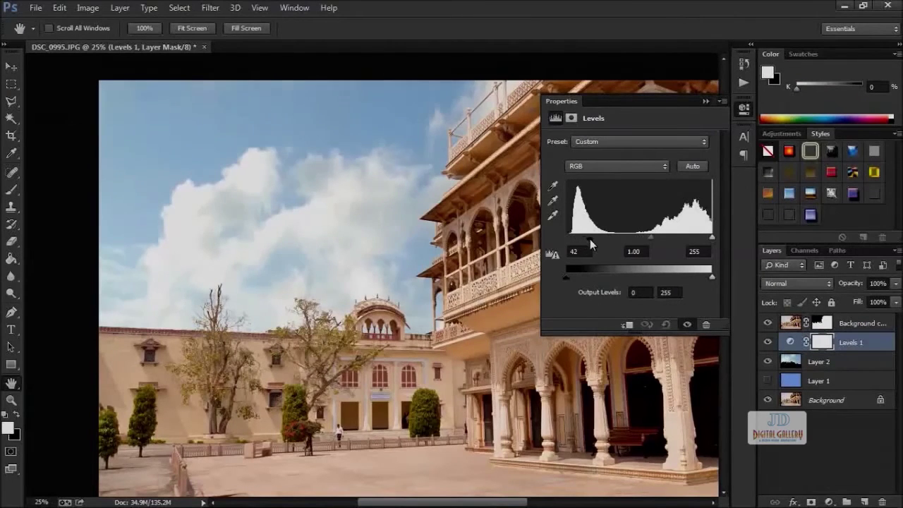
key(ctrl+minus)
drag(644, 238, 668, 237)
drag(576, 240, 575, 239)
key(ctrl+minus)
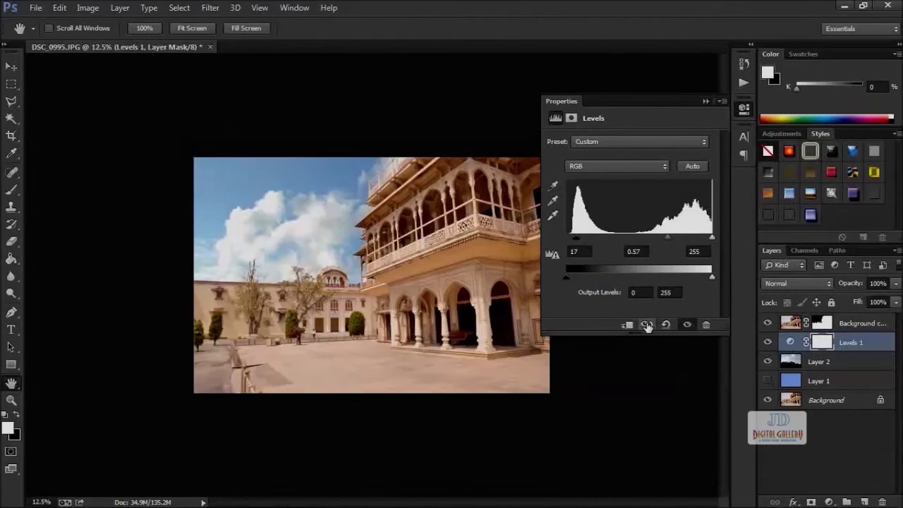
click(647, 325)
click(647, 325)
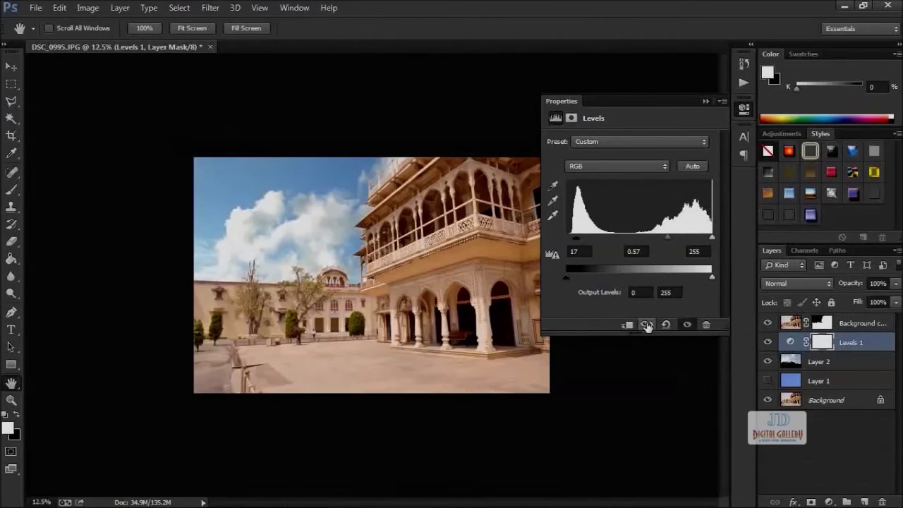
key(ctrl+plus)
click(647, 325)
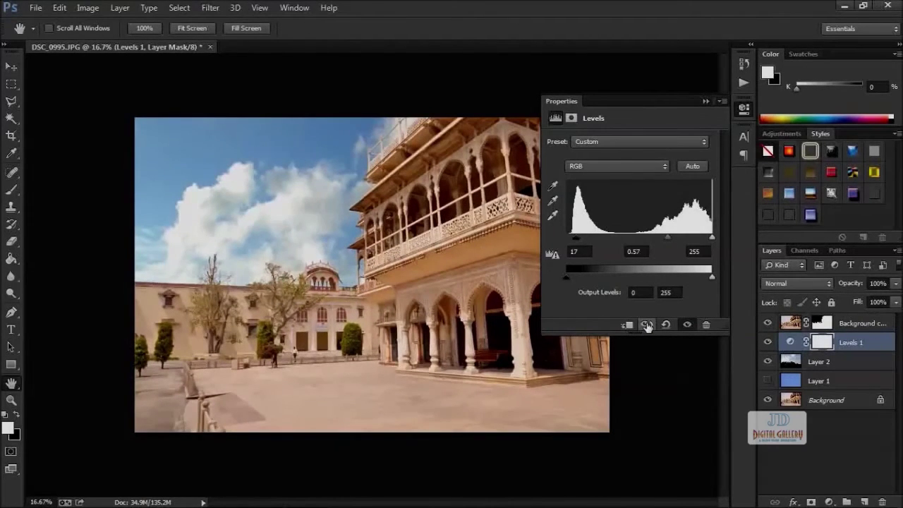
- Set the Red channel of the sky's Levels adjustment to shadow input 10 and midtone 1.43, and check the adjustment's effect
click(610, 167)
click(596, 211)
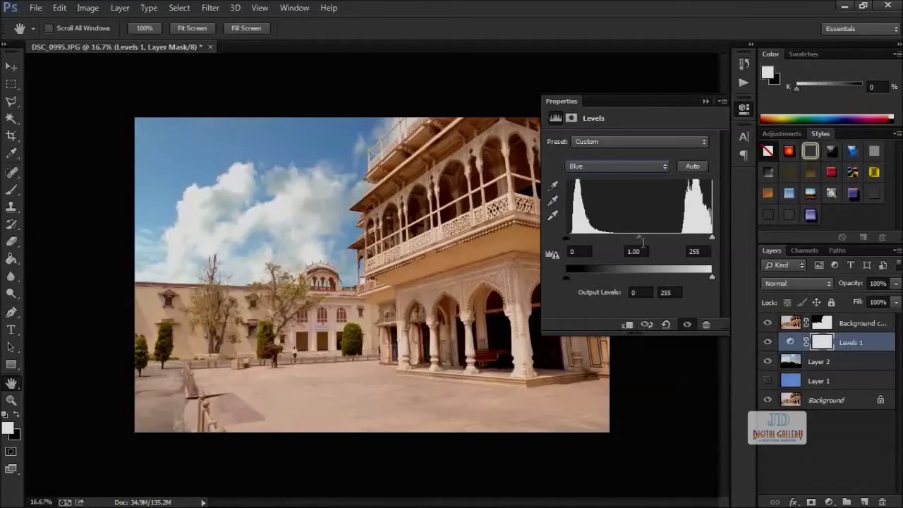
click(617, 166)
click(599, 182)
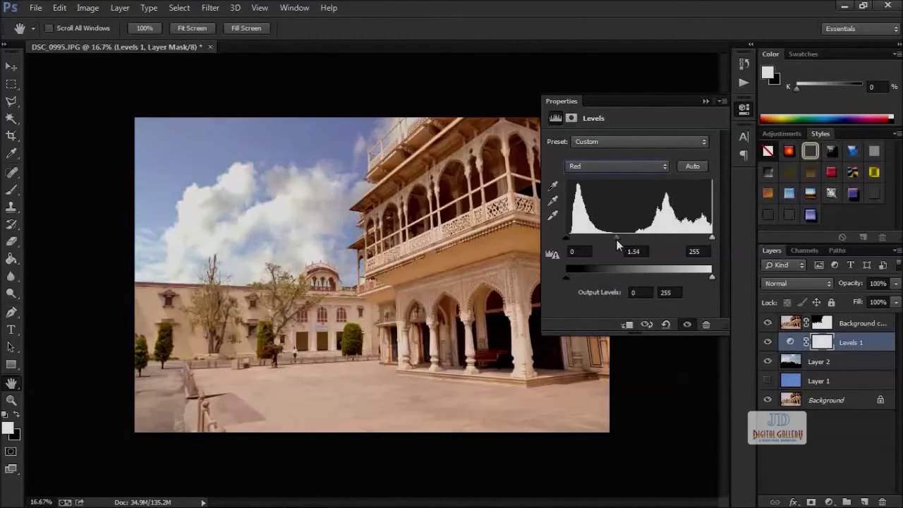
drag(617, 241, 620, 239)
key(ctrl+plus)
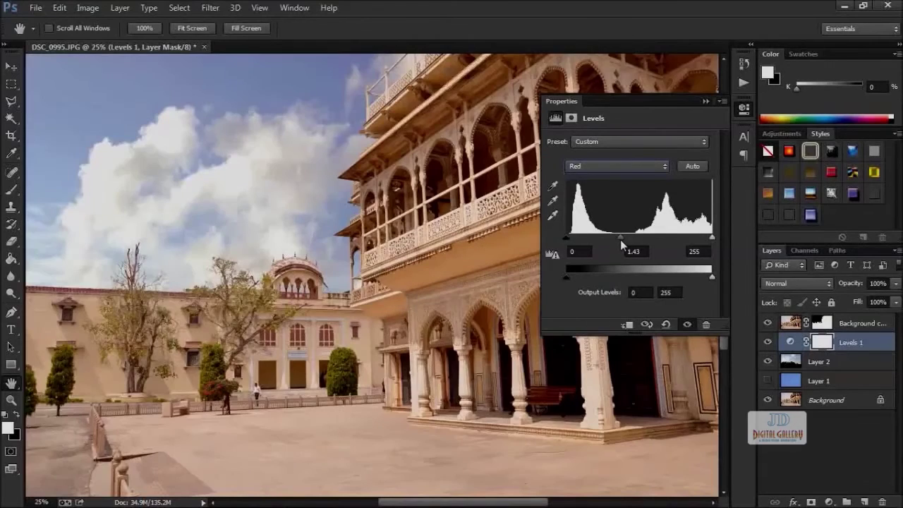
drag(566, 238, 582, 239)
key(ctrl+minus)
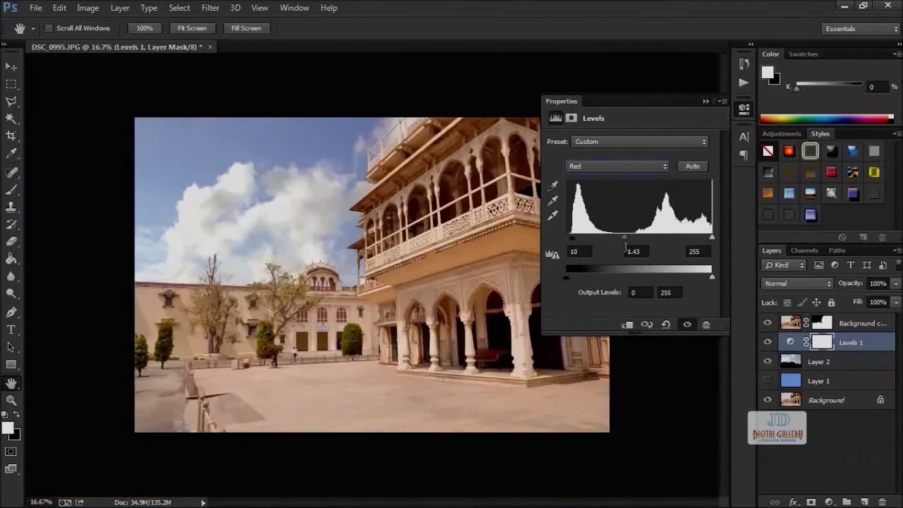
click(768, 344)
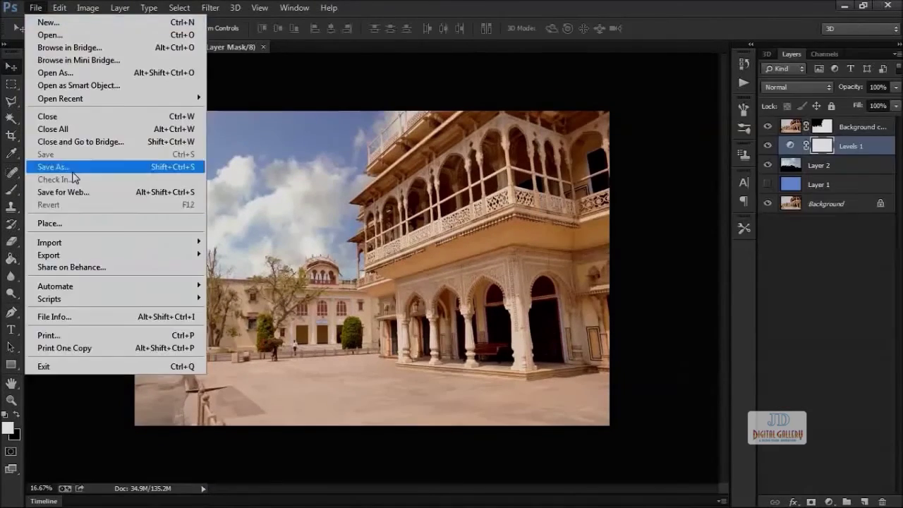
- Save a JPEG copy of the image as DSC_0995_sky_replaced_01 on the Desktop
click(72, 169)
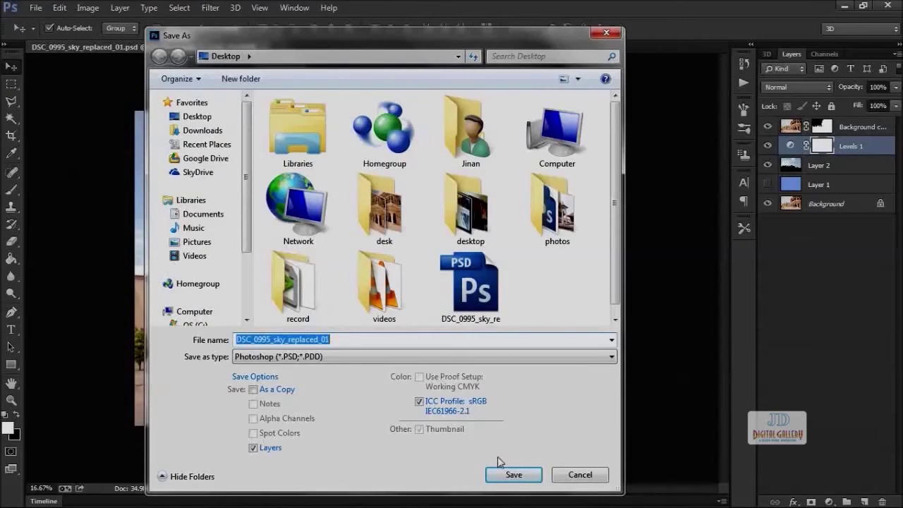
click(419, 359)
click(367, 225)
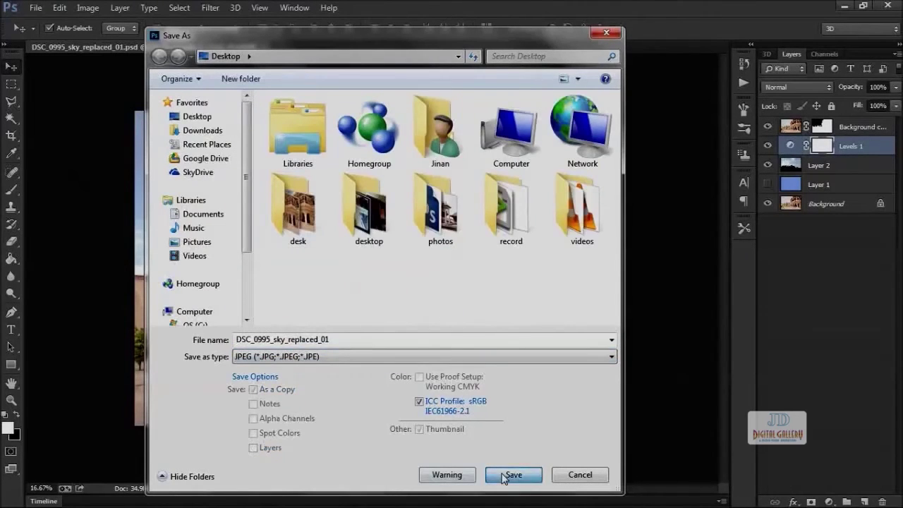
click(503, 479)
click(536, 121)
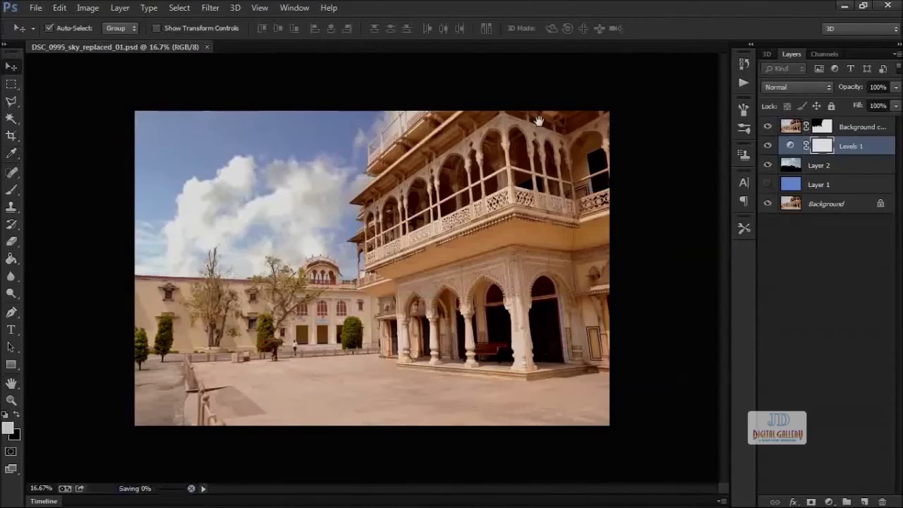